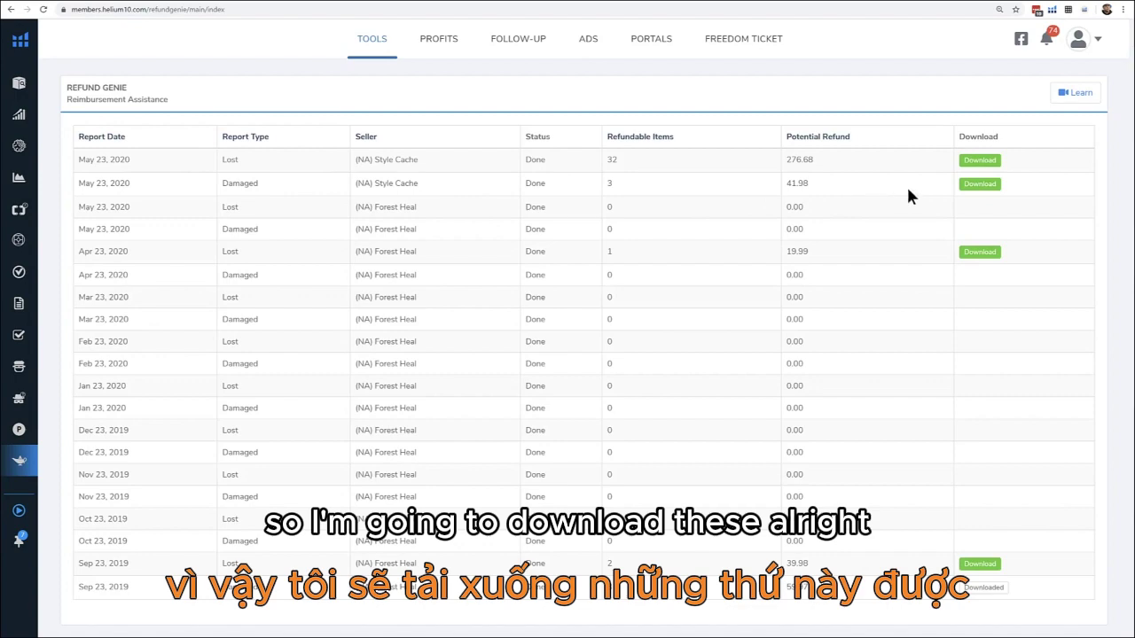
# - Download the May 23, 2020 Lost and Damaged reimbursement reports for the Style Cache seller
pyautogui.click(976, 166)
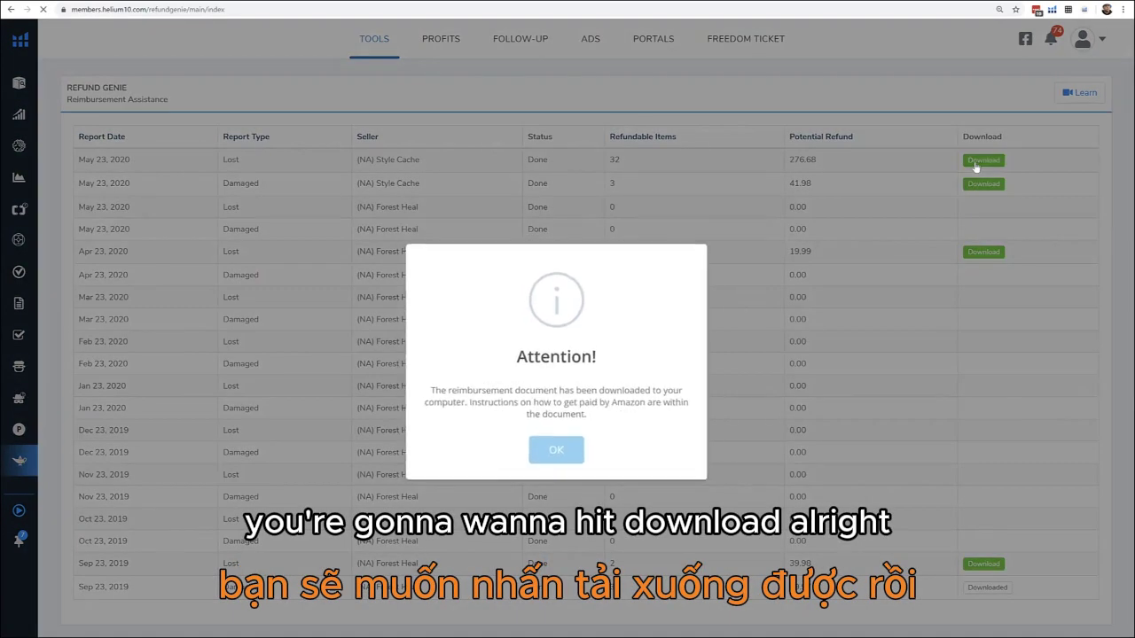
pyautogui.click(556, 450)
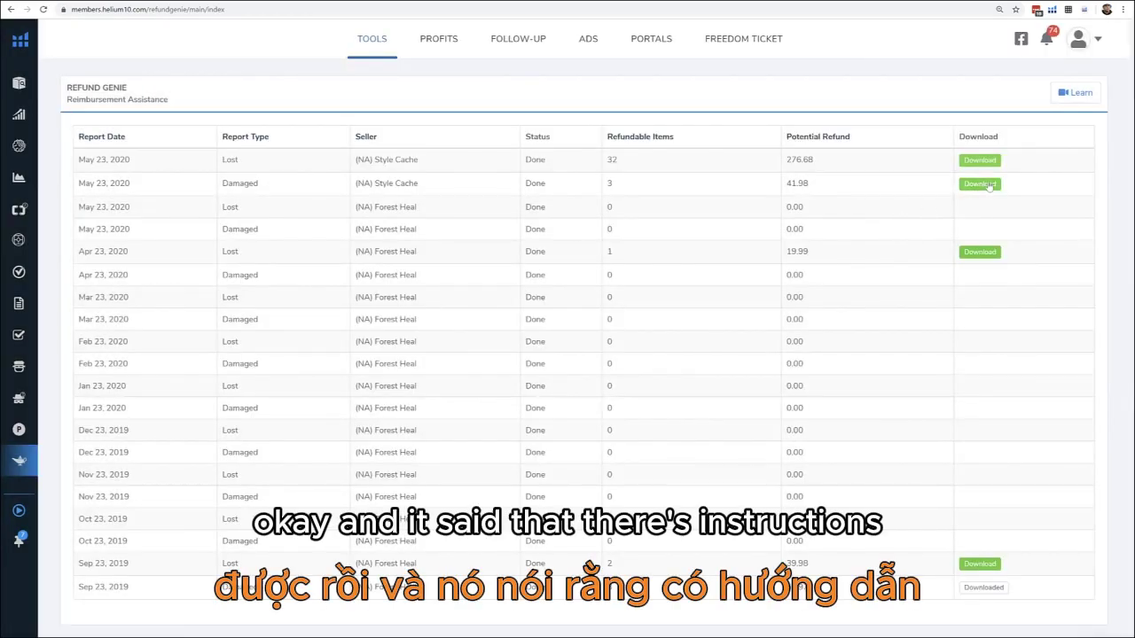
pyautogui.click(986, 184)
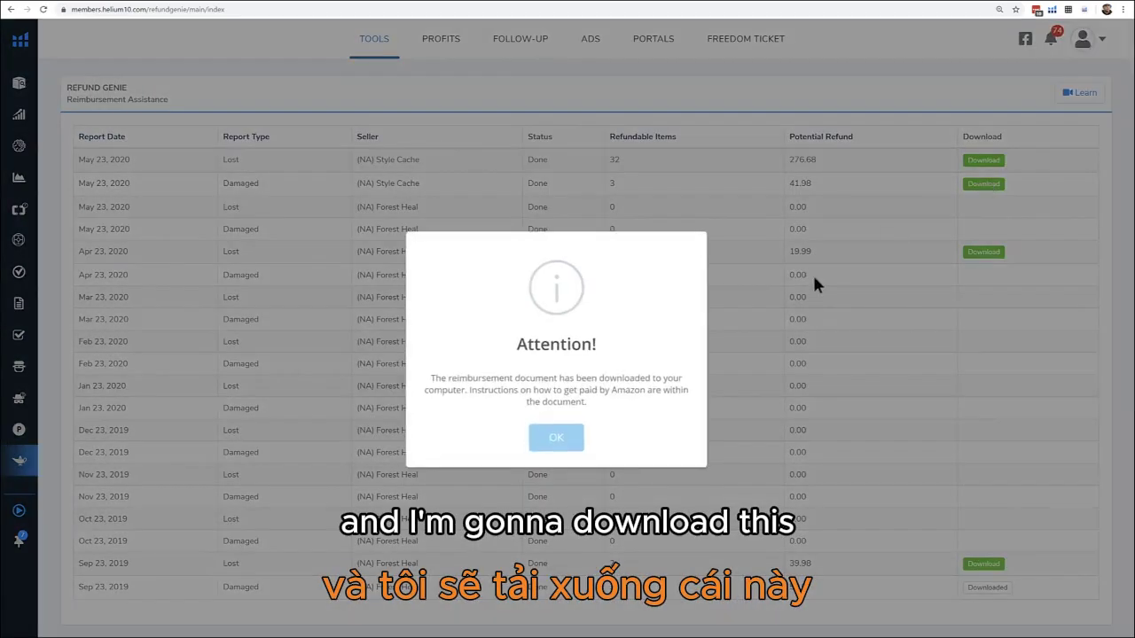
pyautogui.click(559, 440)
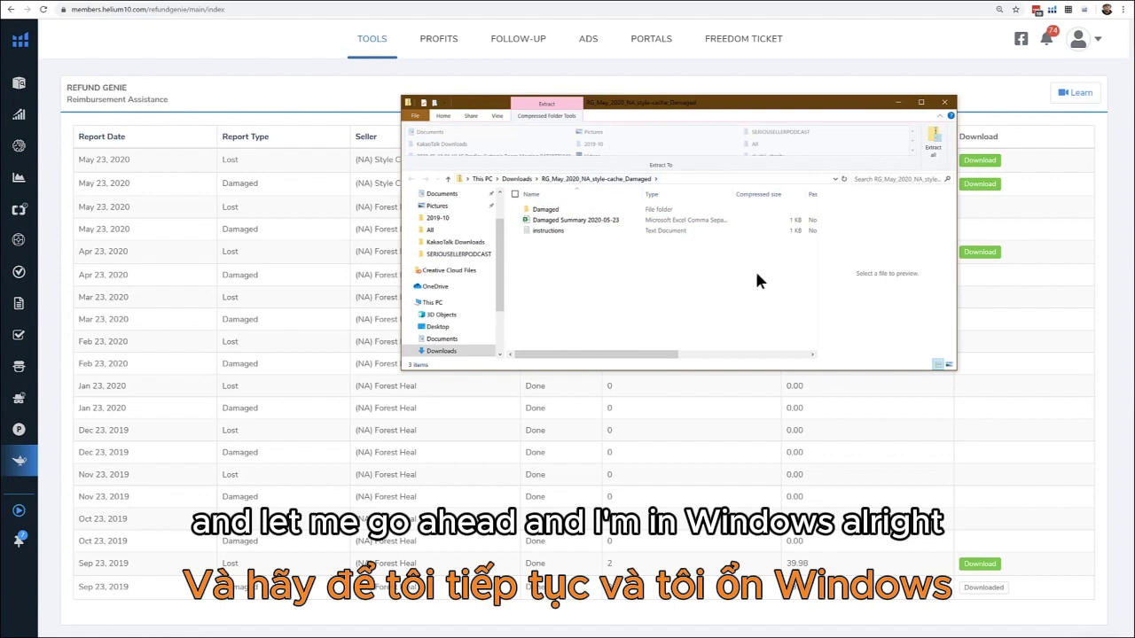
# - Extract all files from the RG_May_2020_NA_style-cache_Damaged archive into Downloads, with the extracted files shown when complete
pyautogui.click(919, 147)
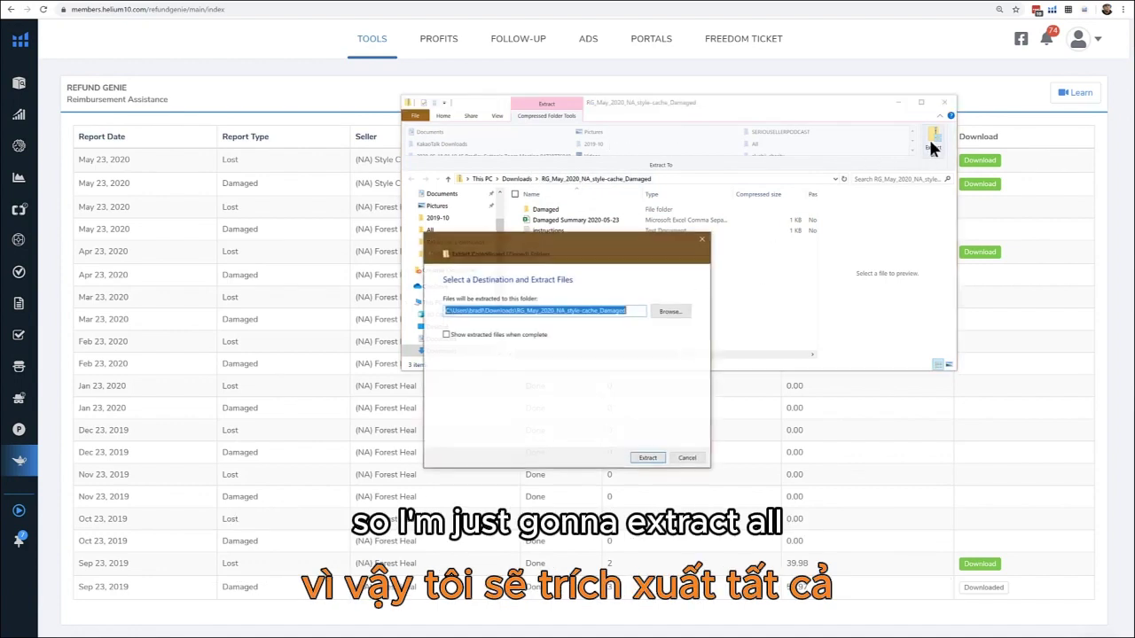
pyautogui.click(520, 333)
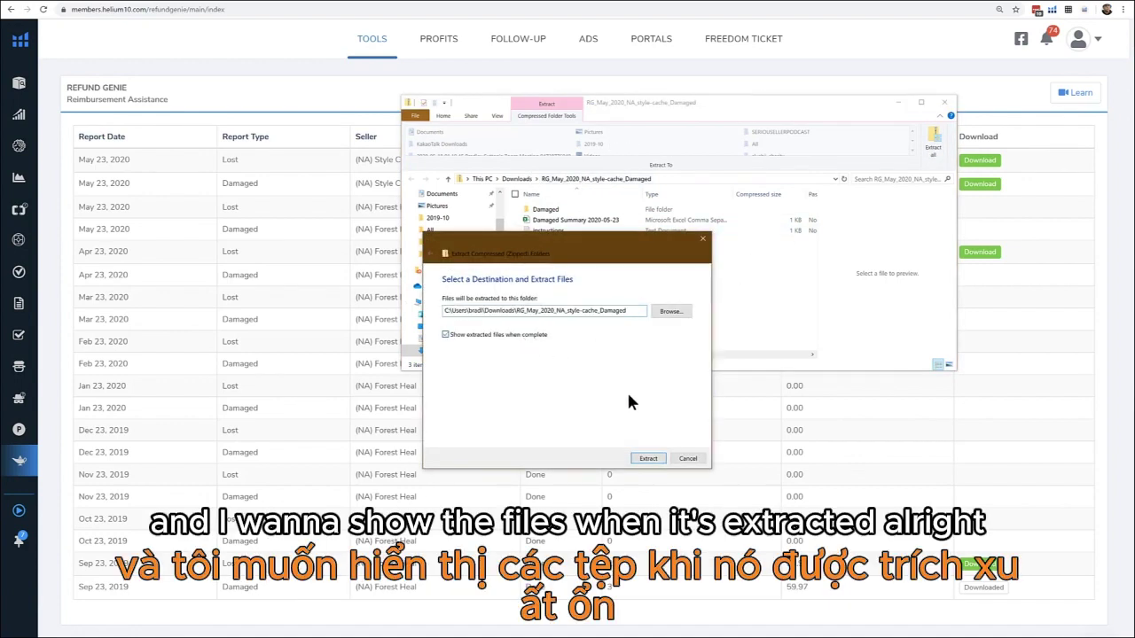
pyautogui.click(655, 454)
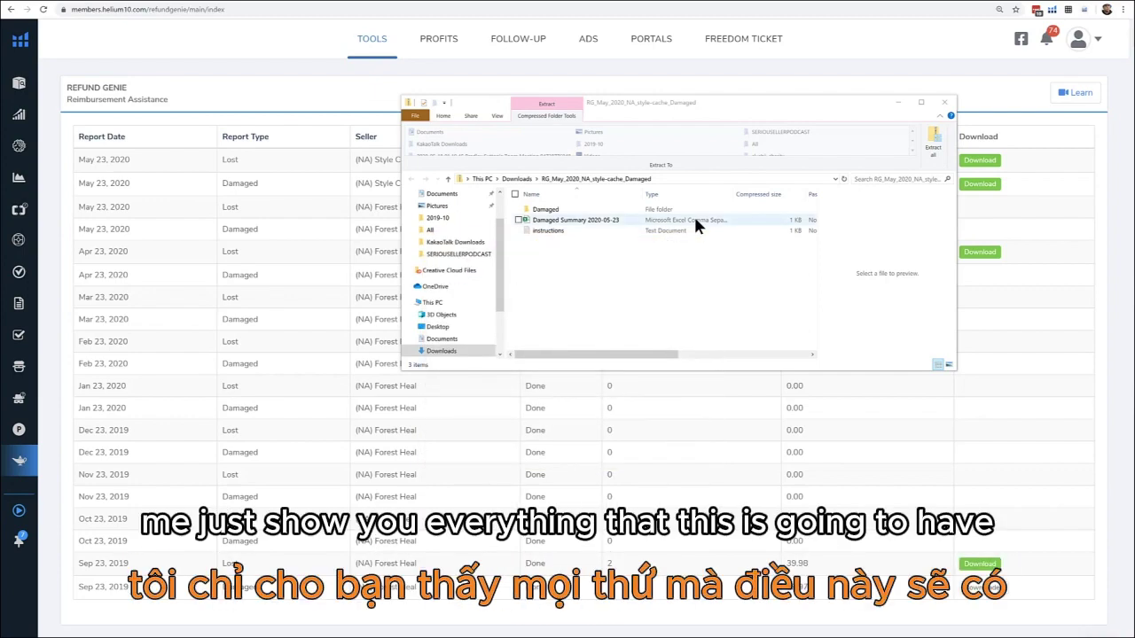
pyautogui.moveTo(699, 112); pyautogui.dragTo(618, 103)
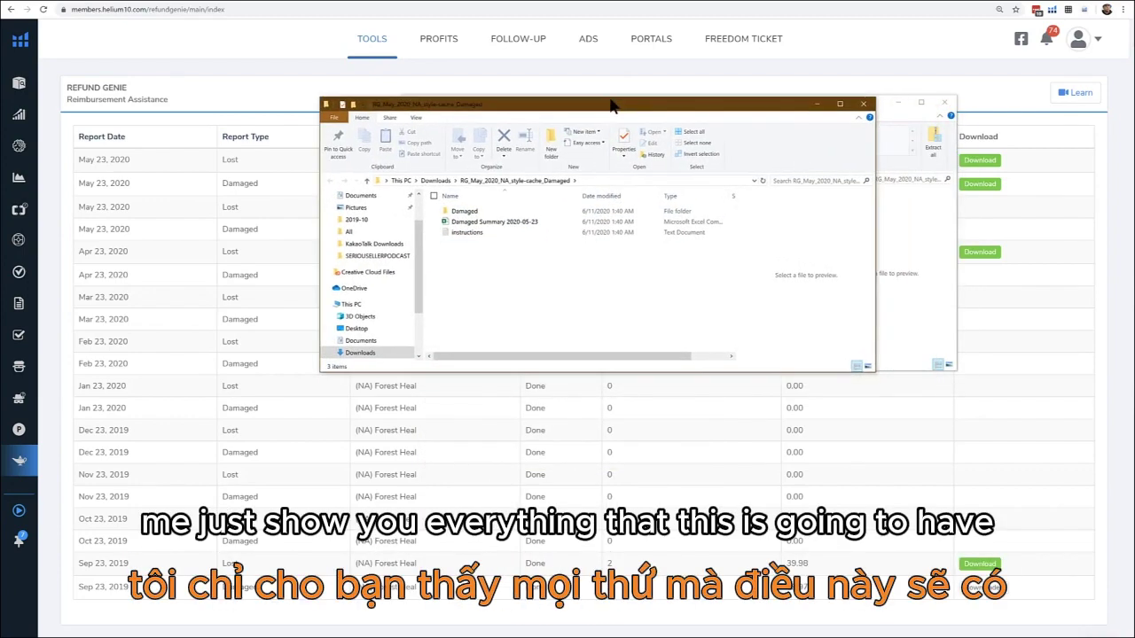
pyautogui.click(592, 381)
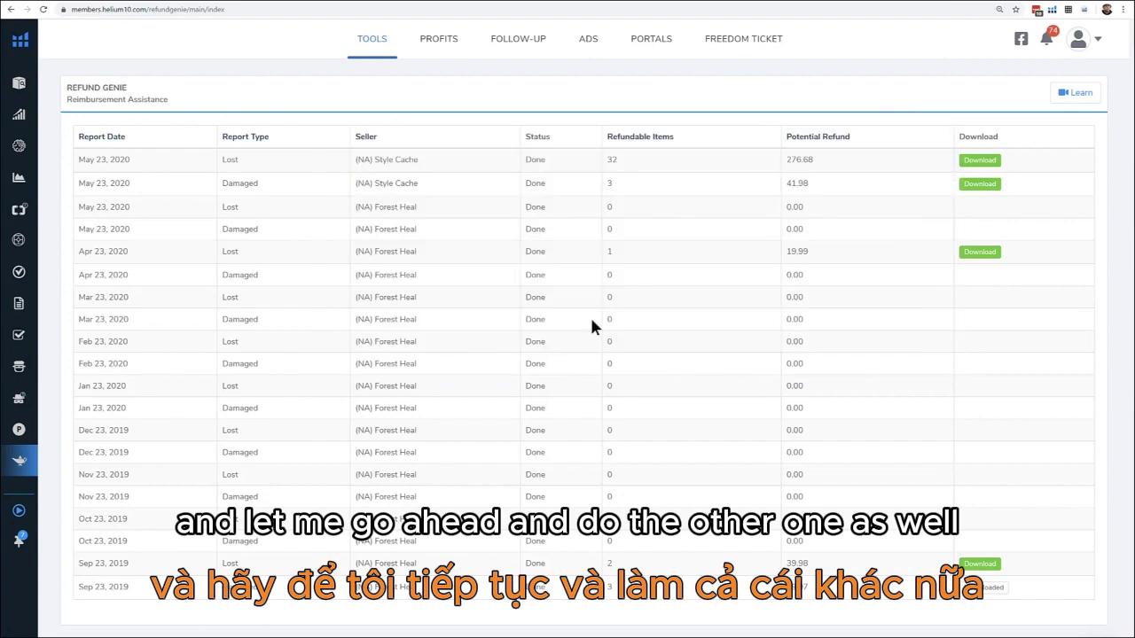
# - Extract all files from the RG_May_2020_NA_style-cache_Lost archive into Downloads and close the archive's window
pyautogui.hotkey('alt', 'Tab')
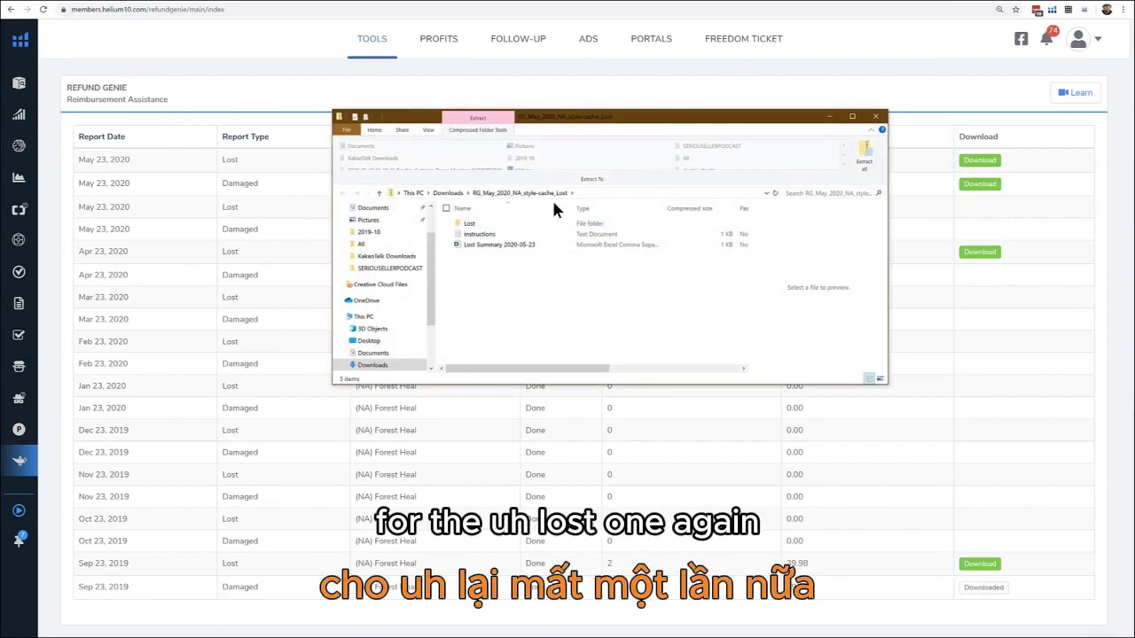
pyautogui.click(858, 163)
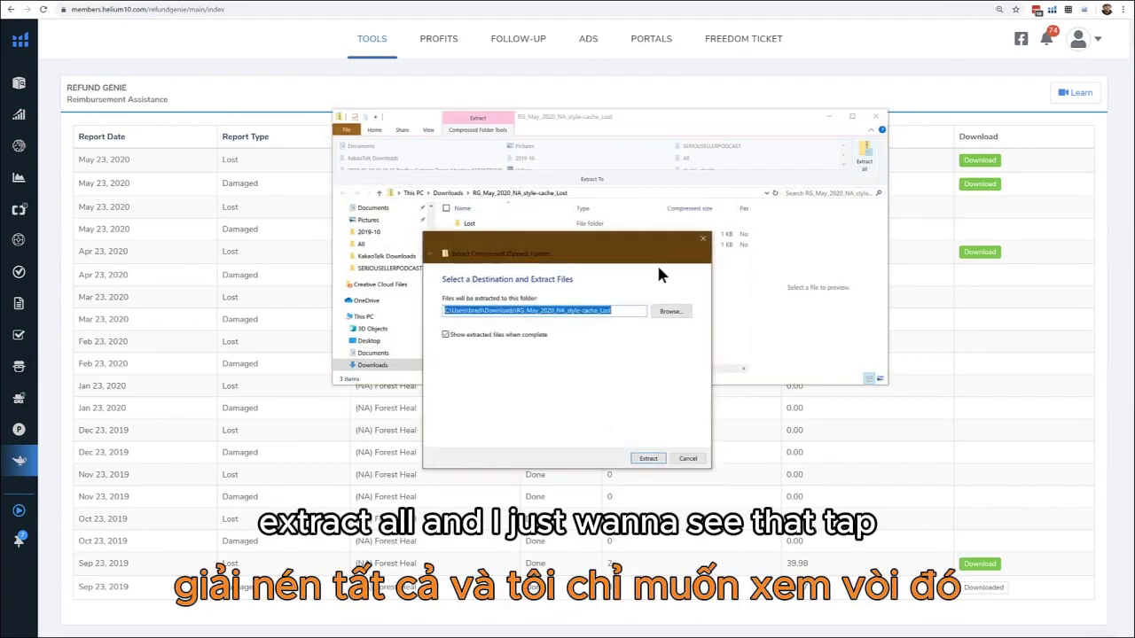
pyautogui.click(644, 457)
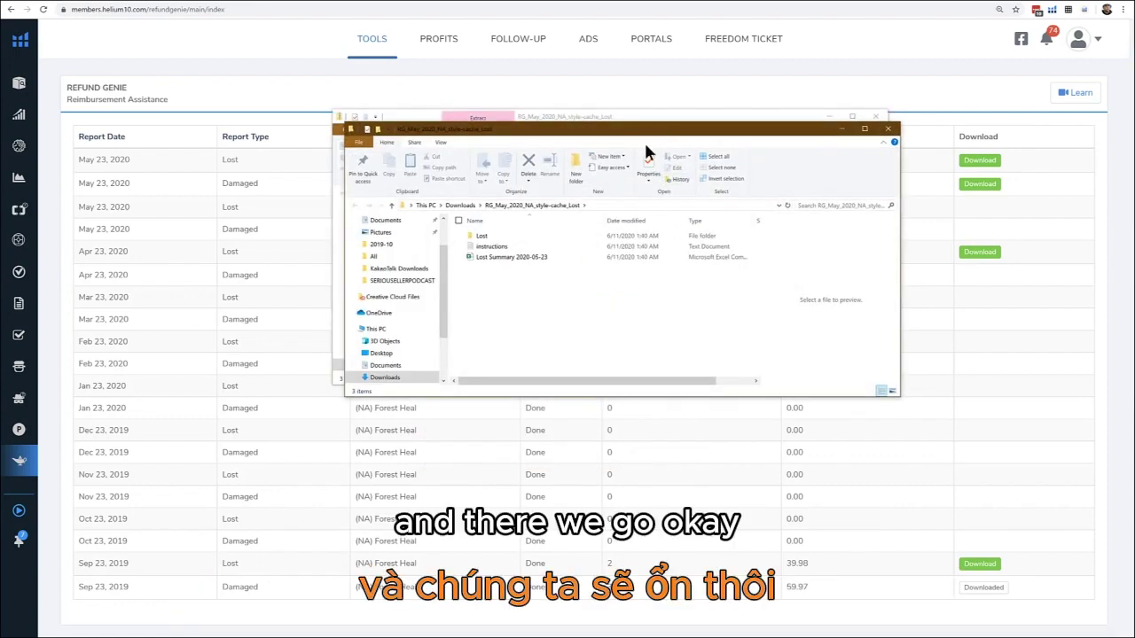
pyautogui.moveTo(644, 133); pyautogui.dragTo(647, 85)
pyautogui.click(876, 117)
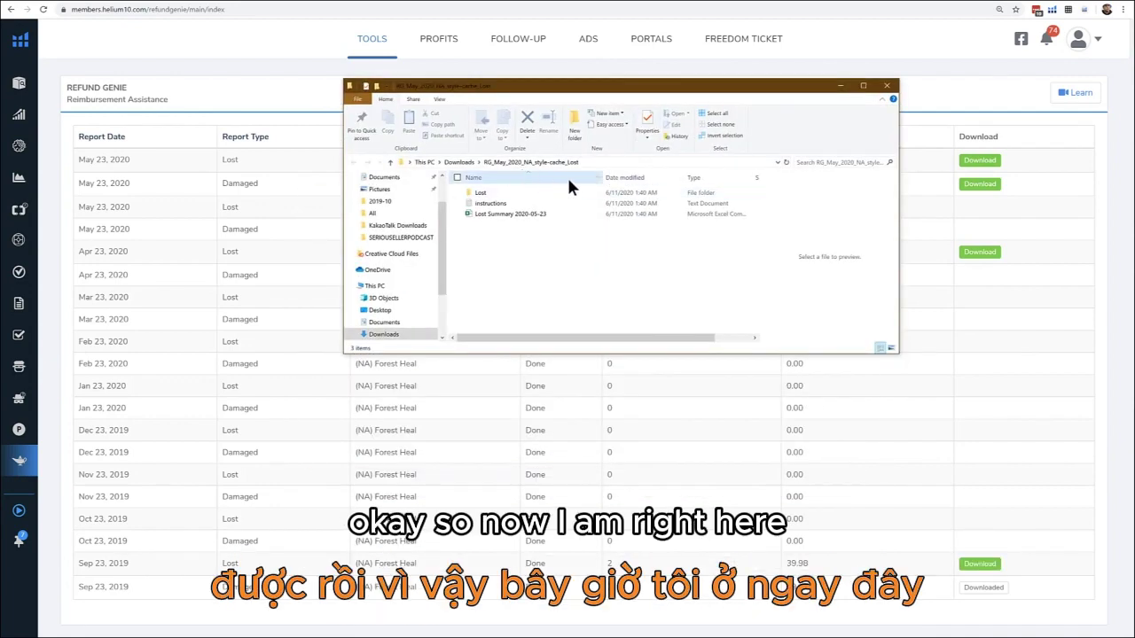
# - Open the instructions text file in the extracted Lost report, read its guidance and file submission limit, and close it
pyautogui.click(483, 203)
pyautogui.click(483, 204)
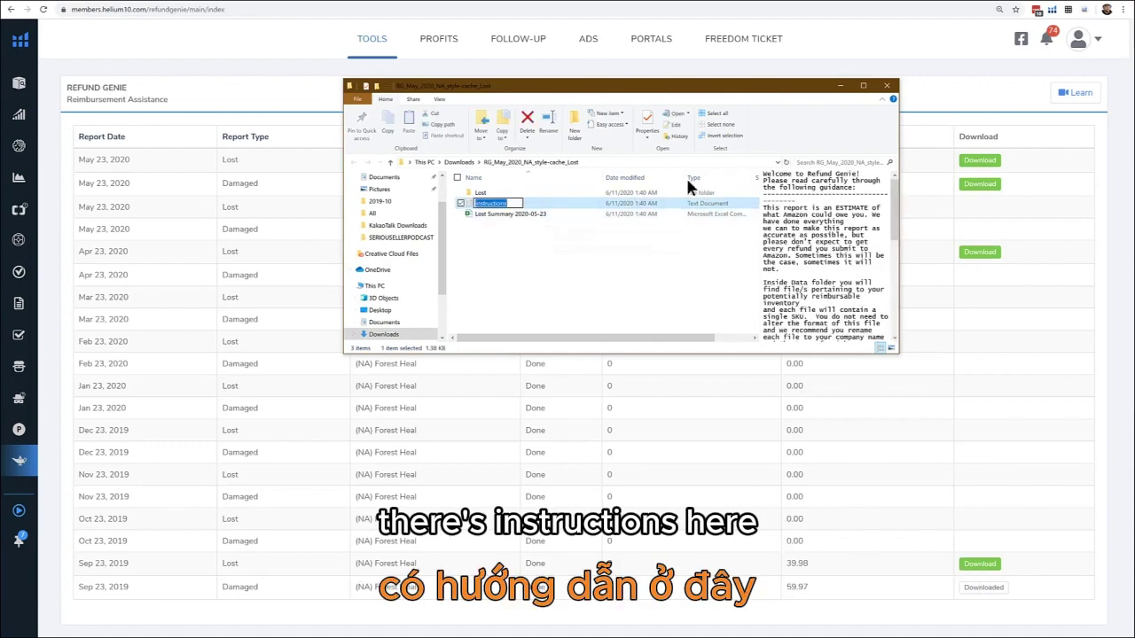
pyautogui.doubleClick(484, 203)
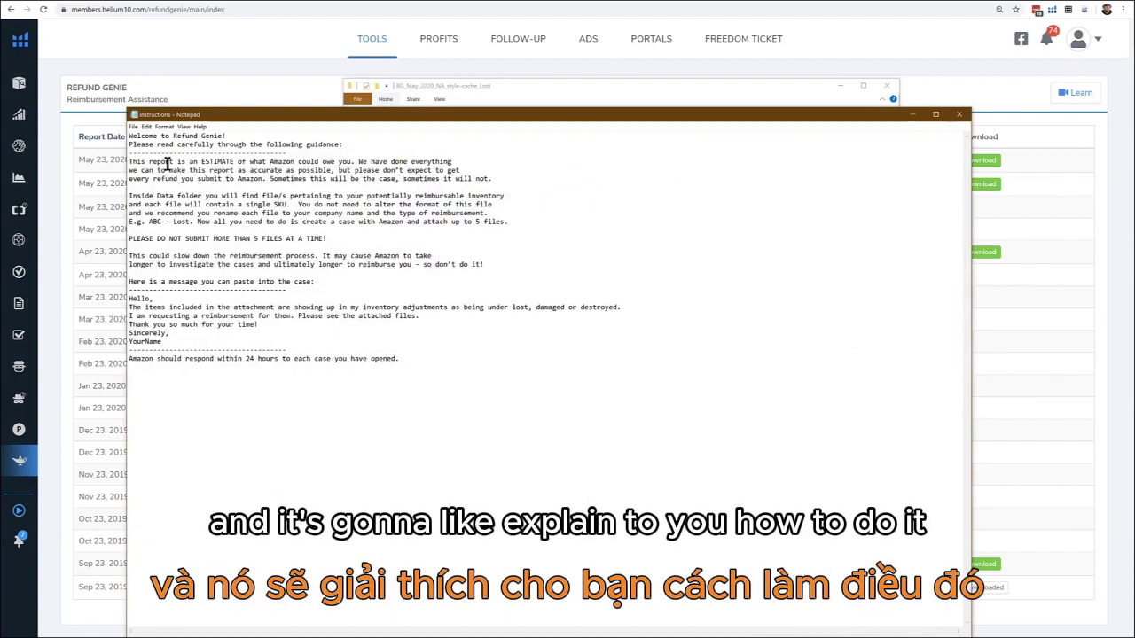
pyautogui.moveTo(155, 163); pyautogui.dragTo(413, 351)
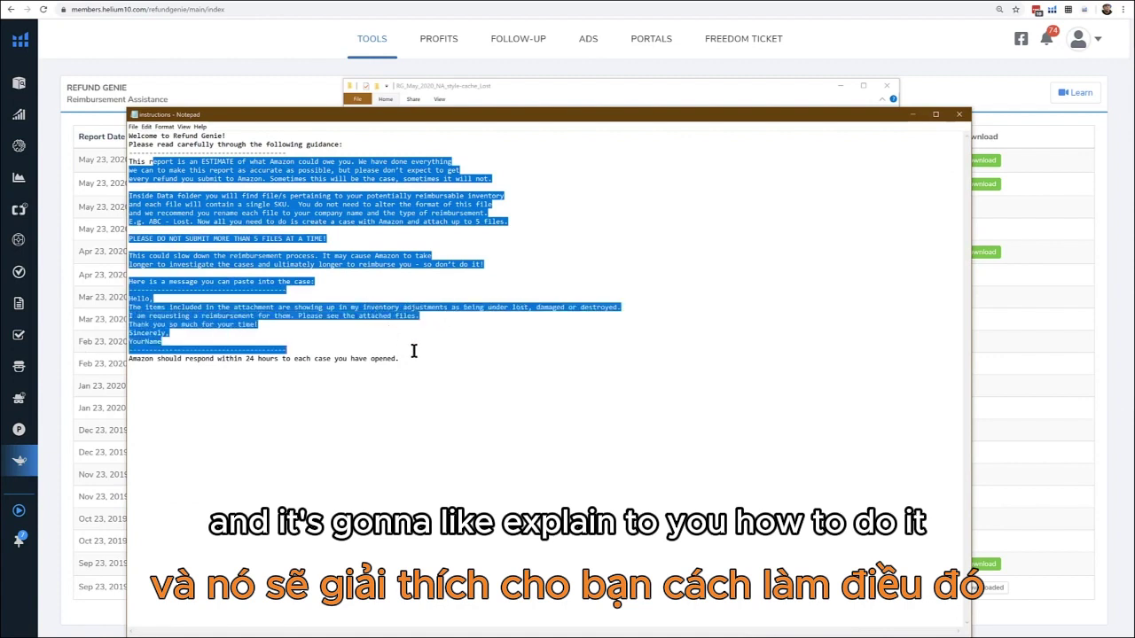
pyautogui.click(414, 351)
pyautogui.moveTo(336, 240); pyautogui.dragTo(128, 240)
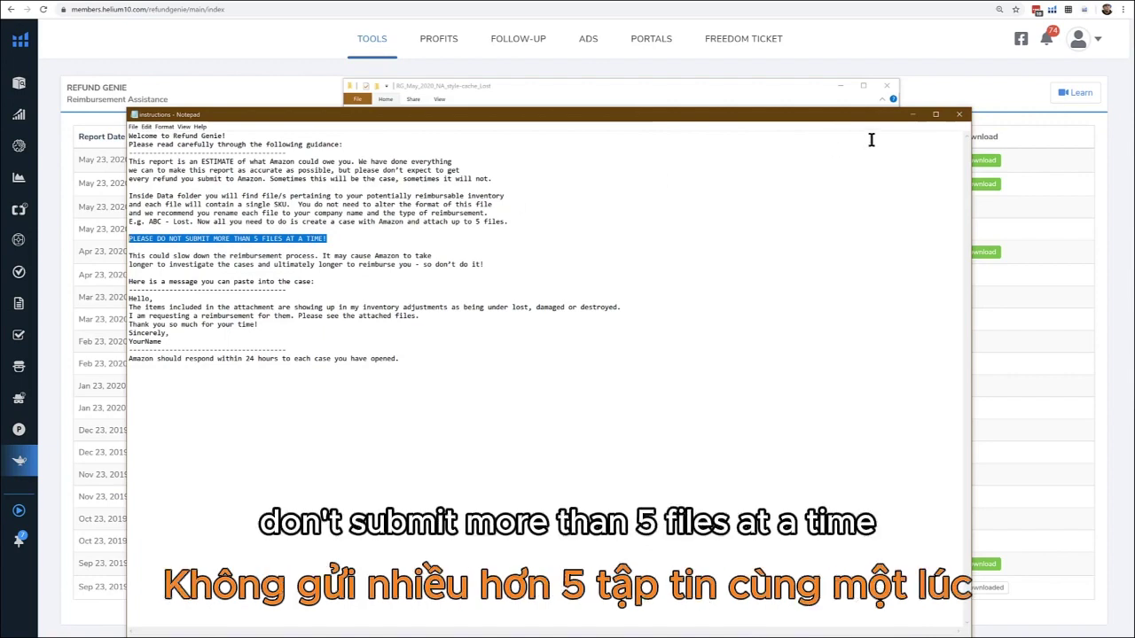
pyautogui.click(960, 115)
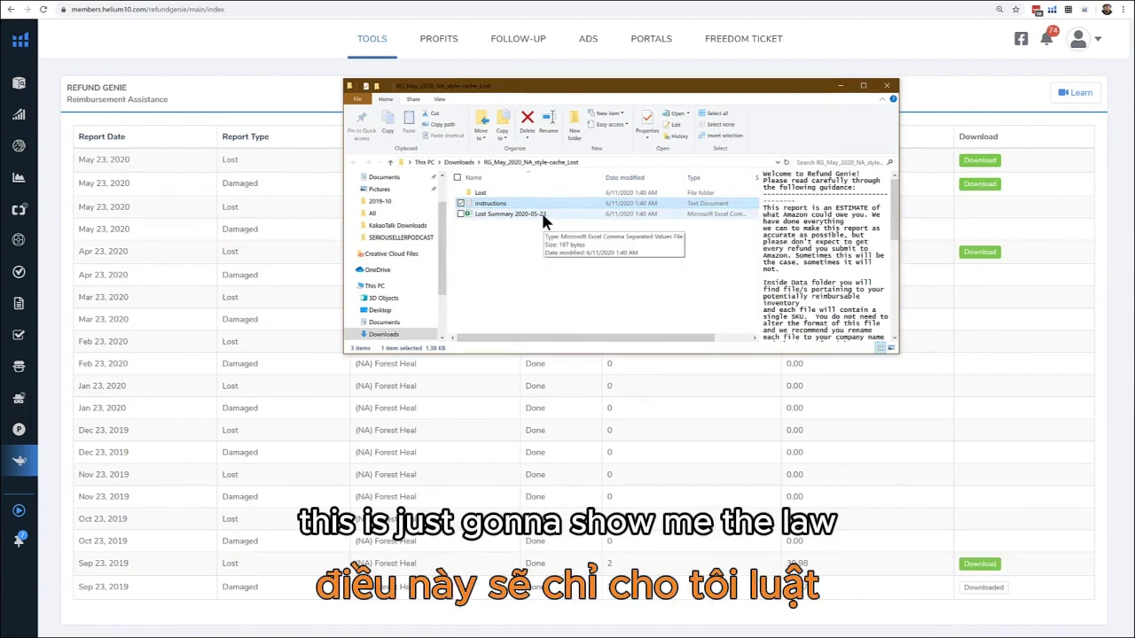
# - Open the Lost Summary 2020-05-23 file, fit its first columns to their contents, and examine the lost items per SKU
pyautogui.click(543, 213)
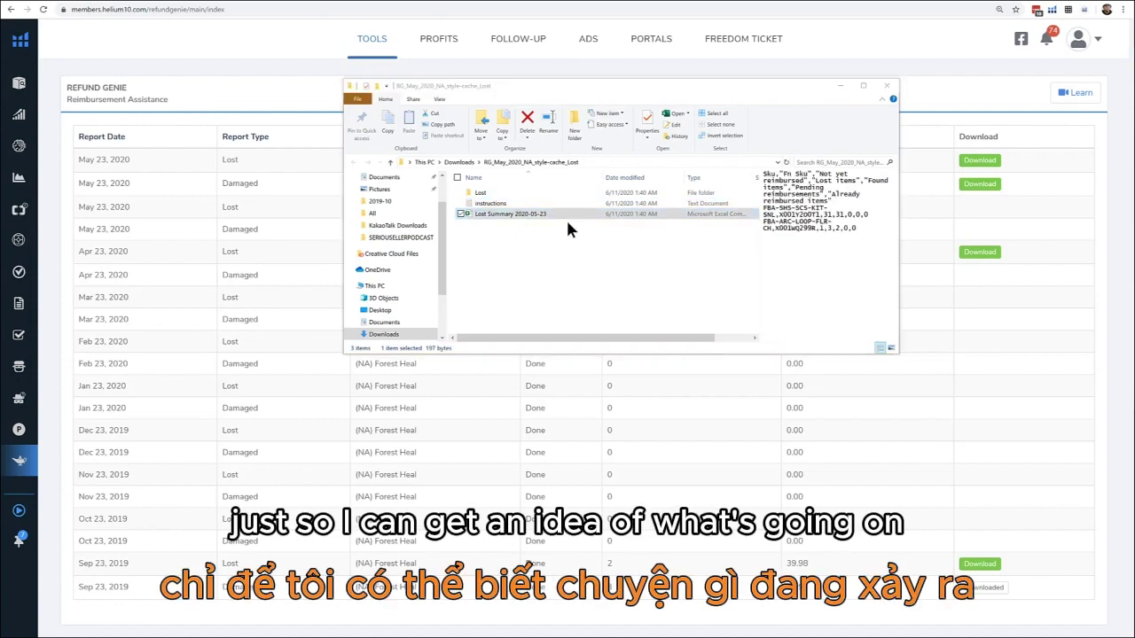
pyautogui.doubleClick(484, 214)
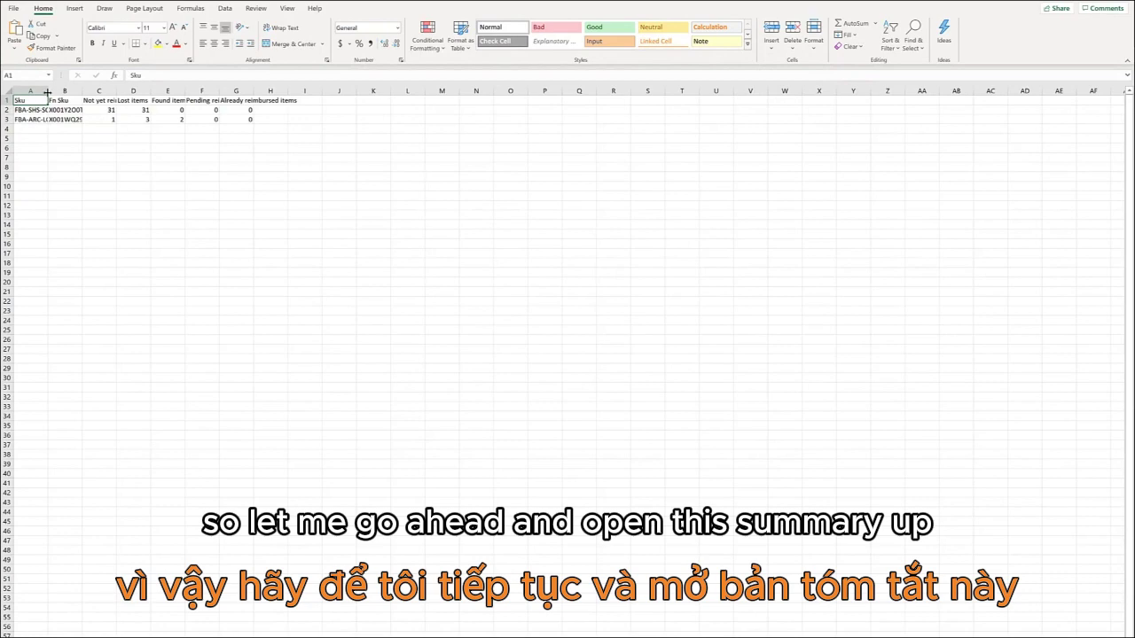
pyautogui.doubleClick(51, 91)
pyautogui.doubleClick(85, 91)
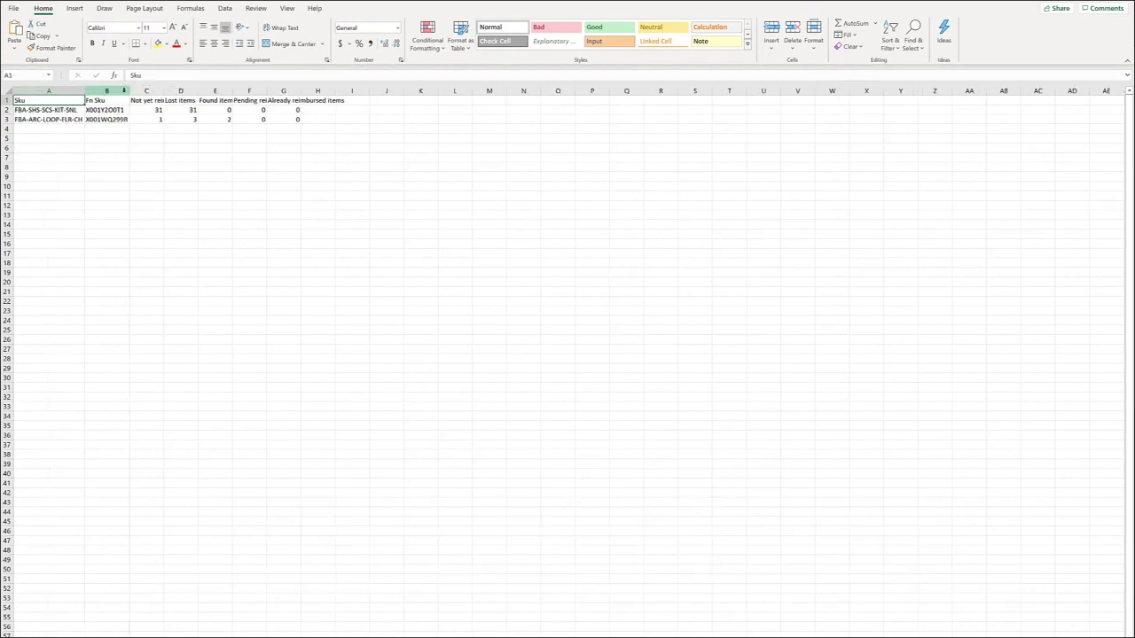
pyautogui.moveTo(44, 110); pyautogui.dragTo(149, 119)
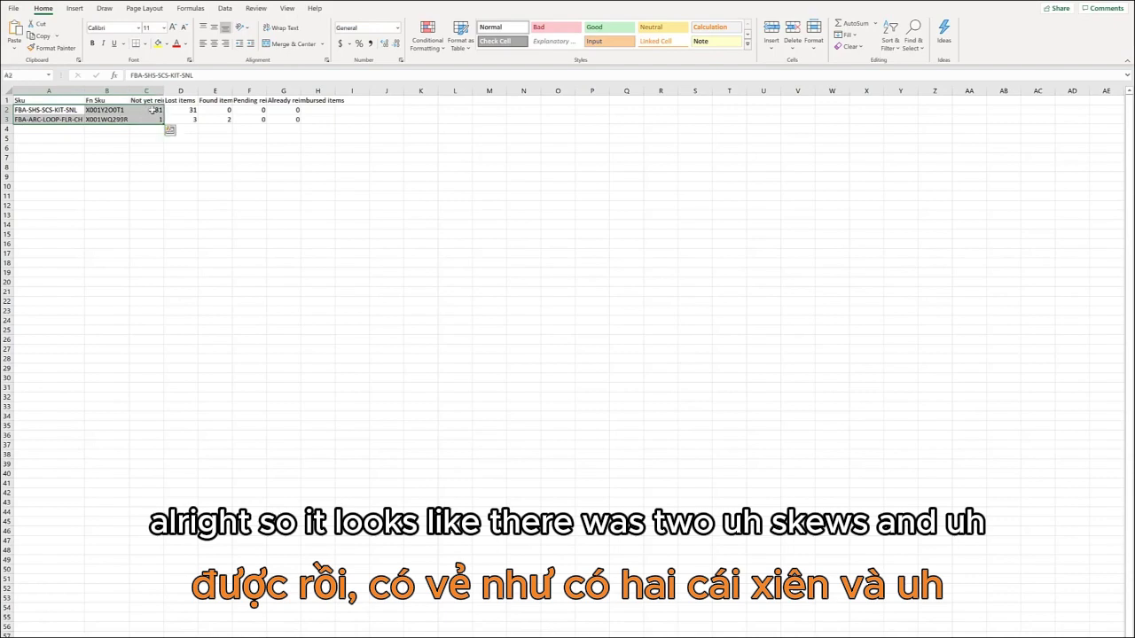
pyautogui.doubleClick(163, 91)
pyautogui.click(185, 111)
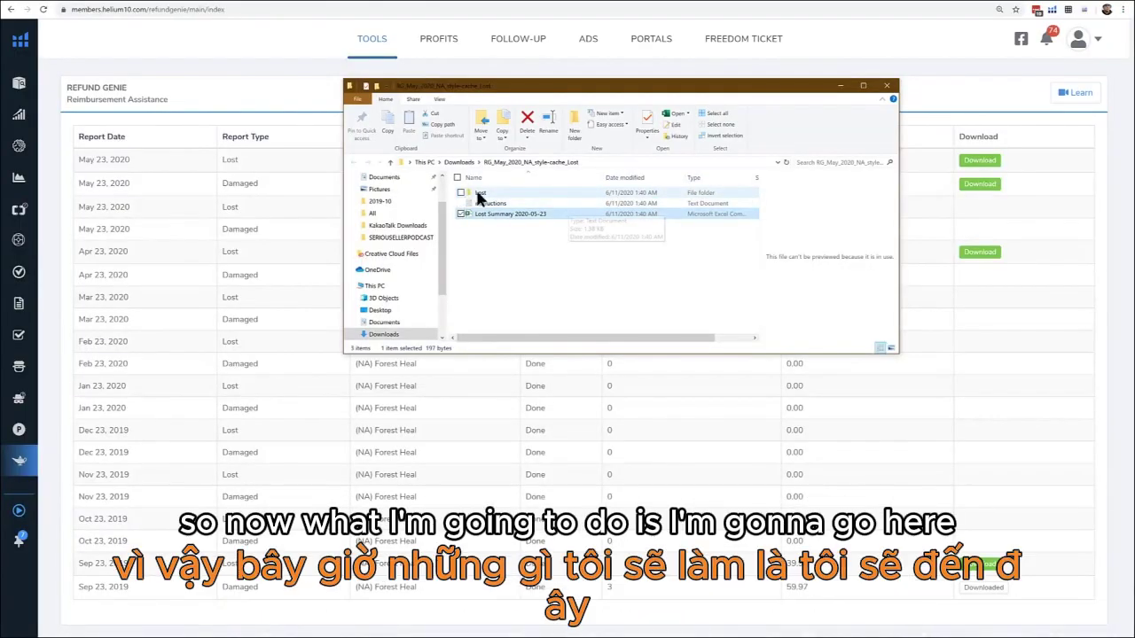
# - Open the Lost subfolder of the extracted Lost report
pyautogui.doubleClick(480, 194)
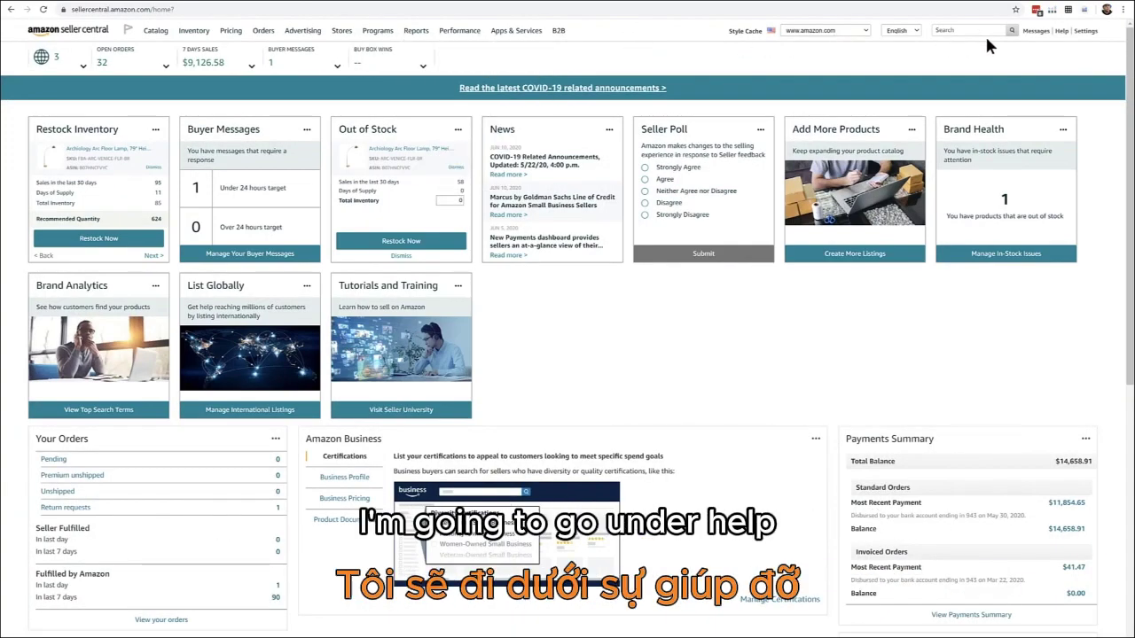
# - Go to the Seller Central help hub and request support for Selling on Amazon
pyautogui.click(1063, 30)
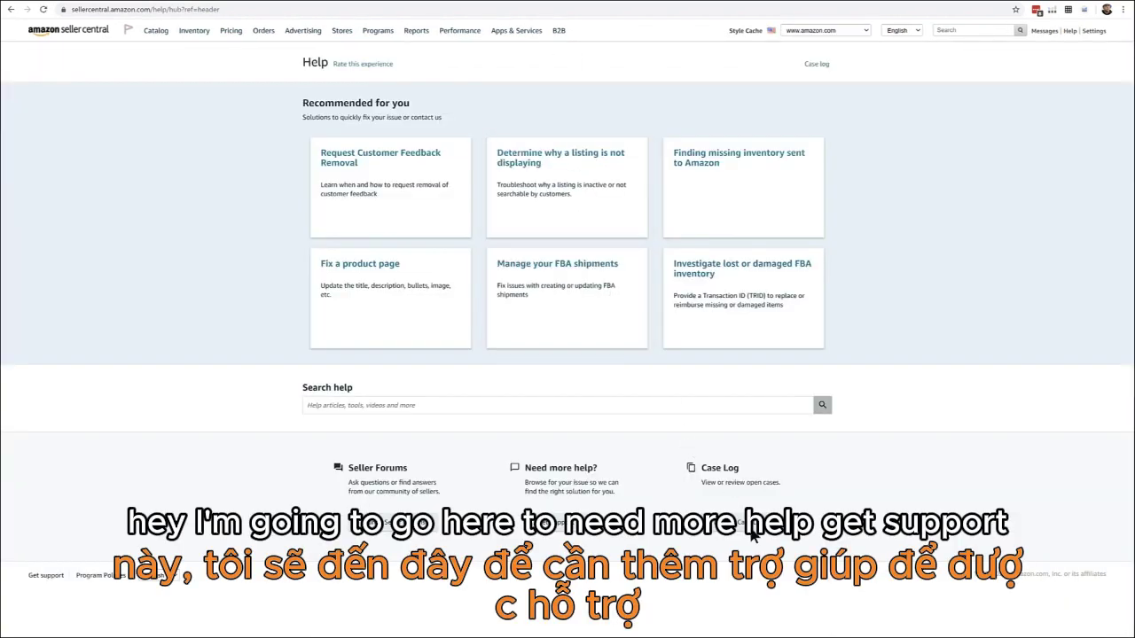
pyautogui.click(560, 523)
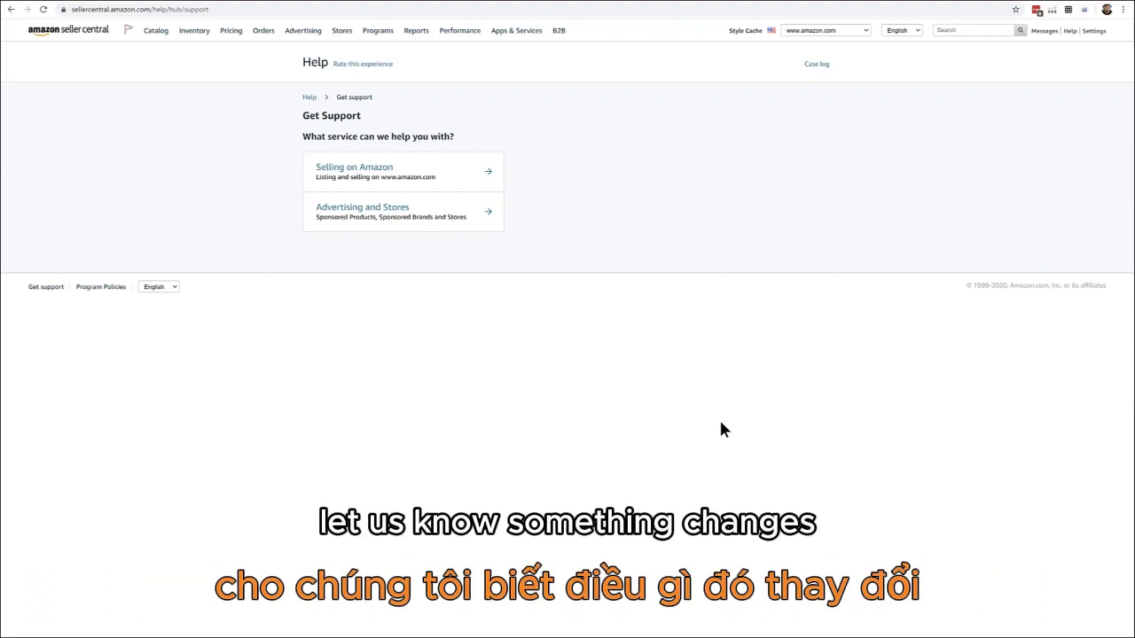
pyautogui.click(467, 176)
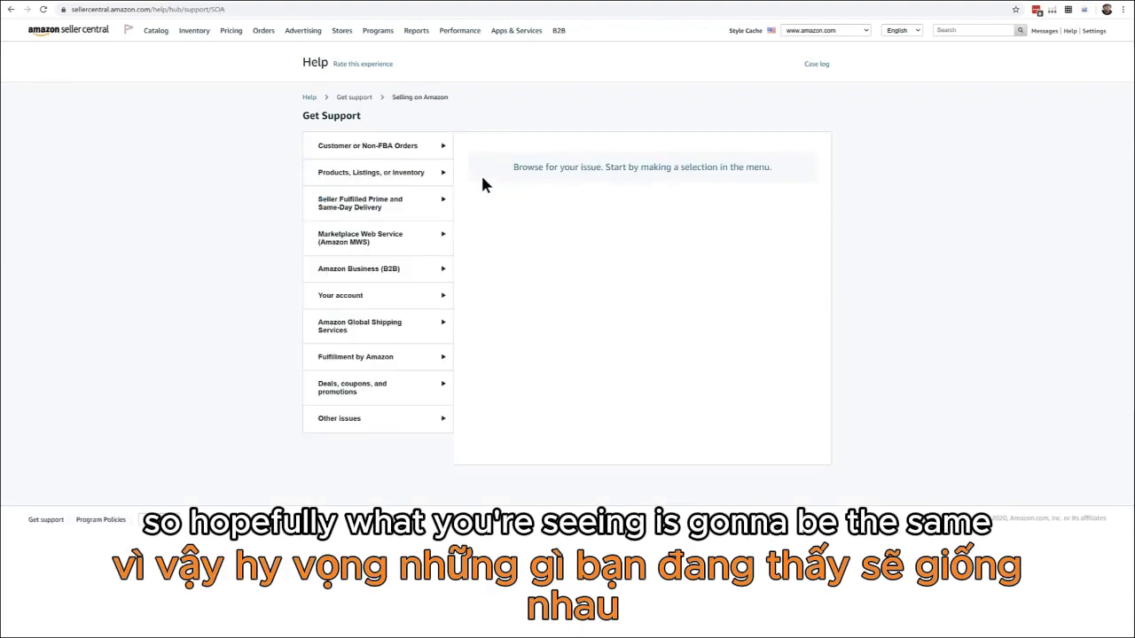
# - Under Fulfillment by Amazon, choose Inventory Damaged or Inventory Lost in Warehouse and select the Investigate Inventory Lost in FBA Warehouse issue
pyautogui.click(394, 358)
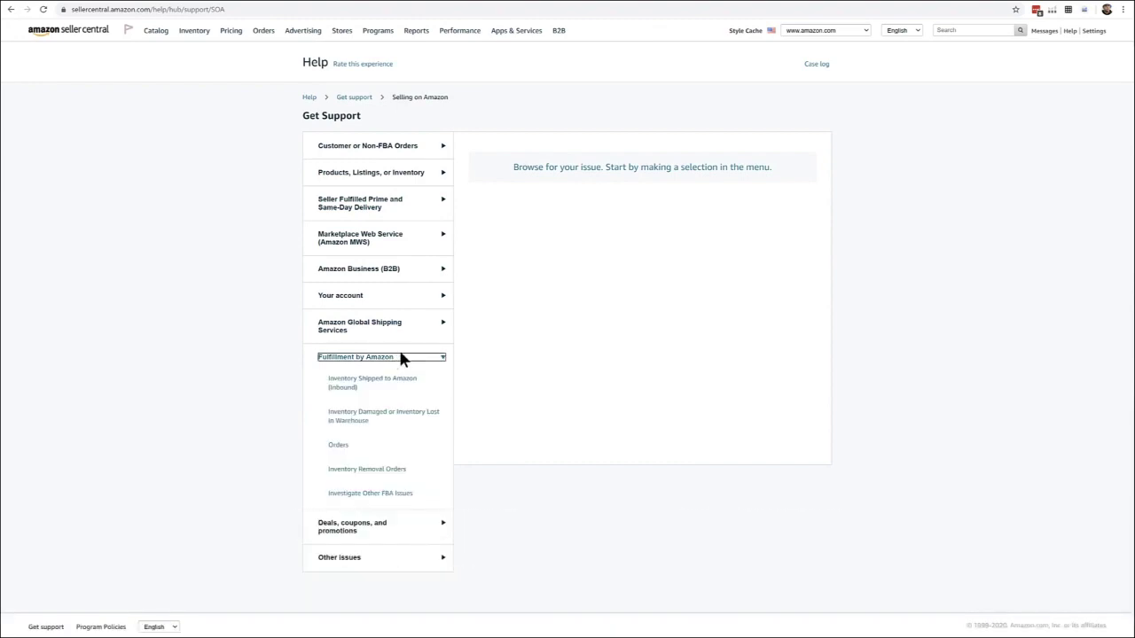
pyautogui.hotkey('ctrl', '+')
pyautogui.hotkey('ctrl', '+')
pyautogui.hotkey('ctrl', '+')
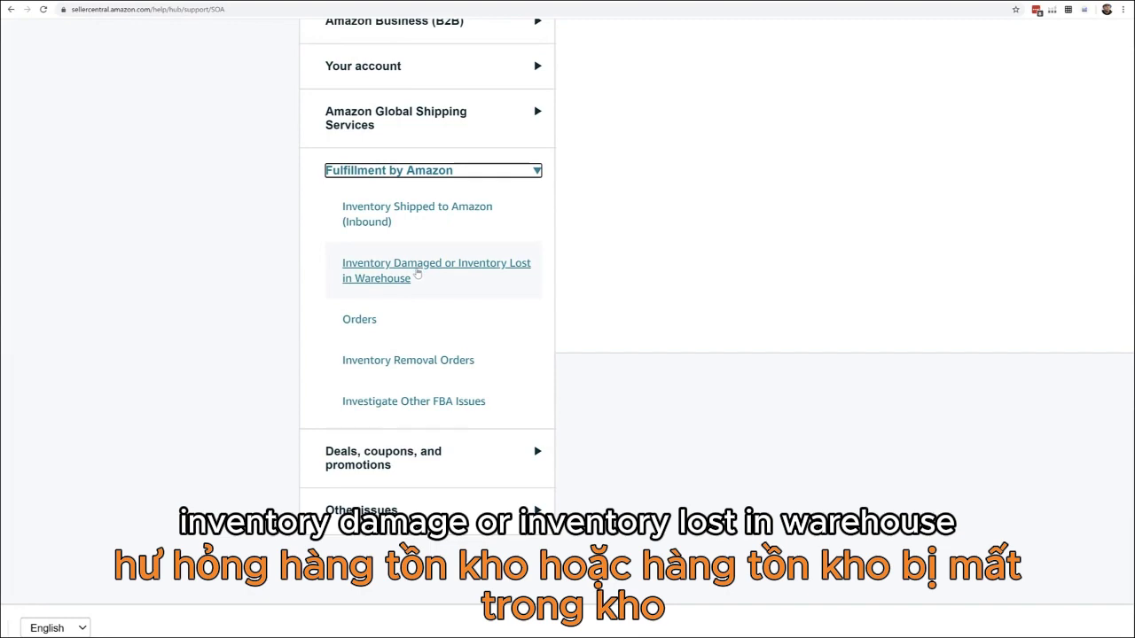
pyautogui.click(417, 274)
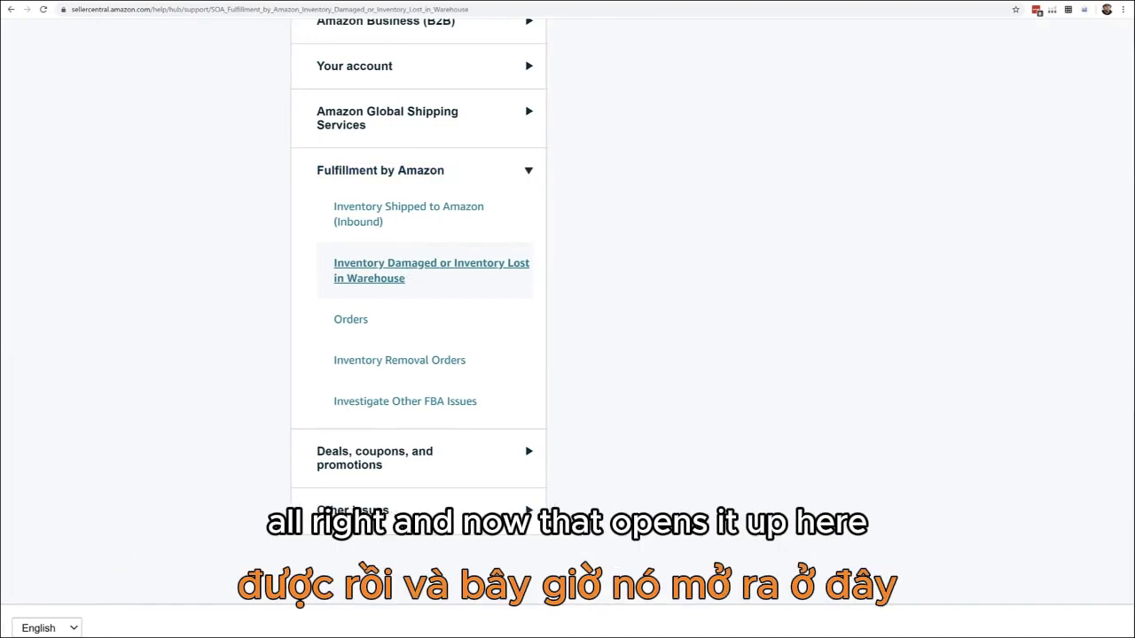
pyautogui.hotkey('ctrl', '-')
pyautogui.hotkey('ctrl', '-')
pyautogui.hotkey('ctrl', '-')
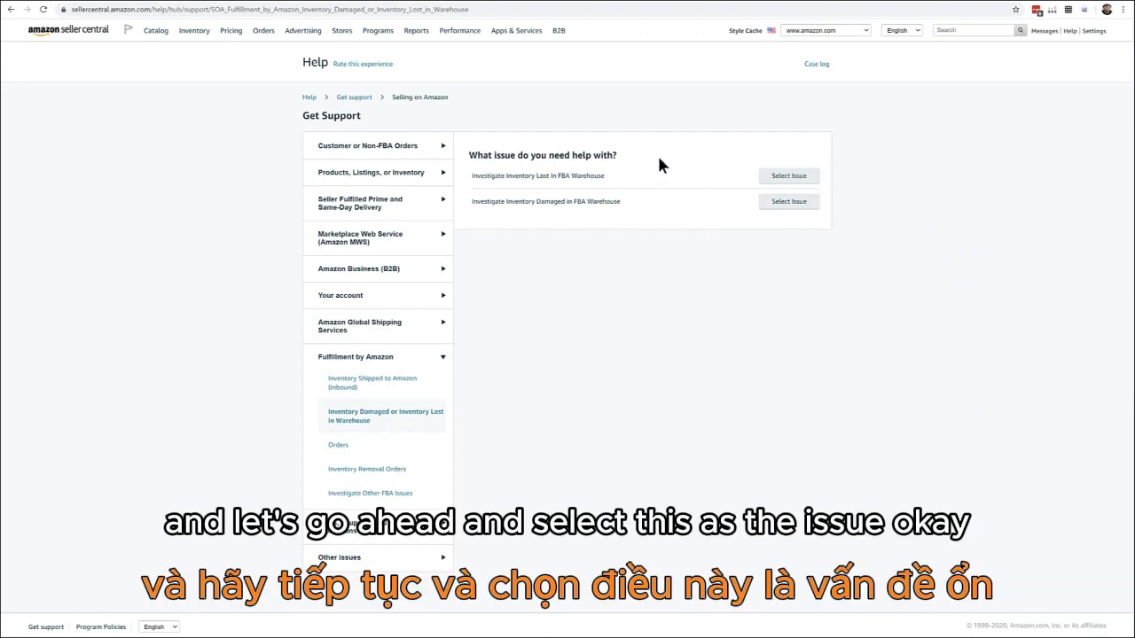
pyautogui.click(779, 178)
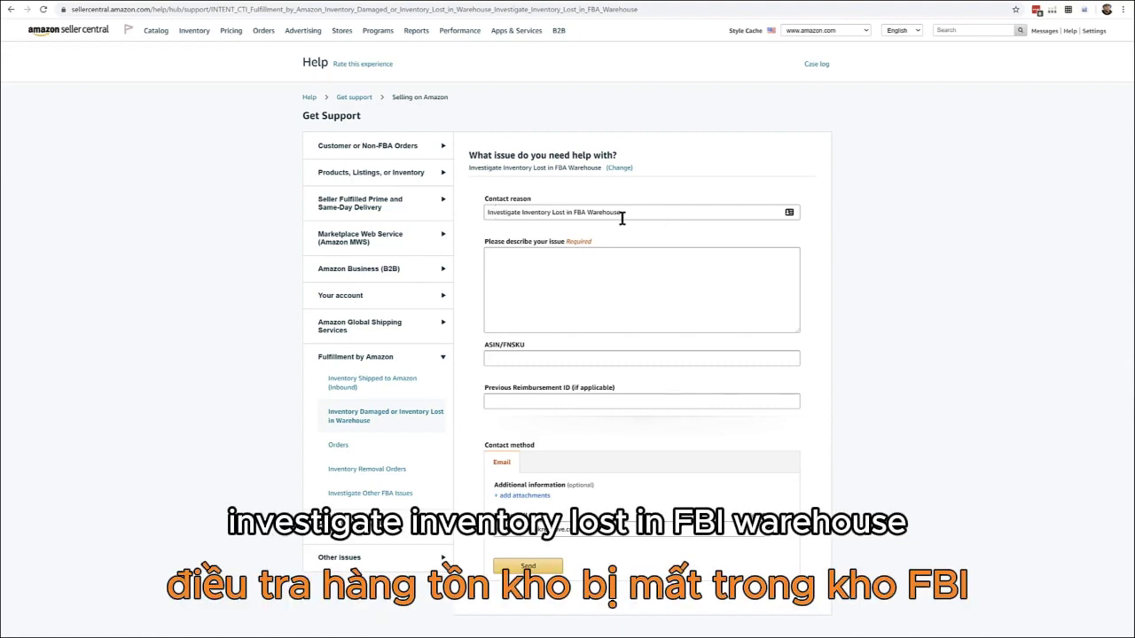
# - Start the issue description with "I was doing an audit on my account and noticed that these attached two FNSKU's had"
pyautogui.click(642, 278)
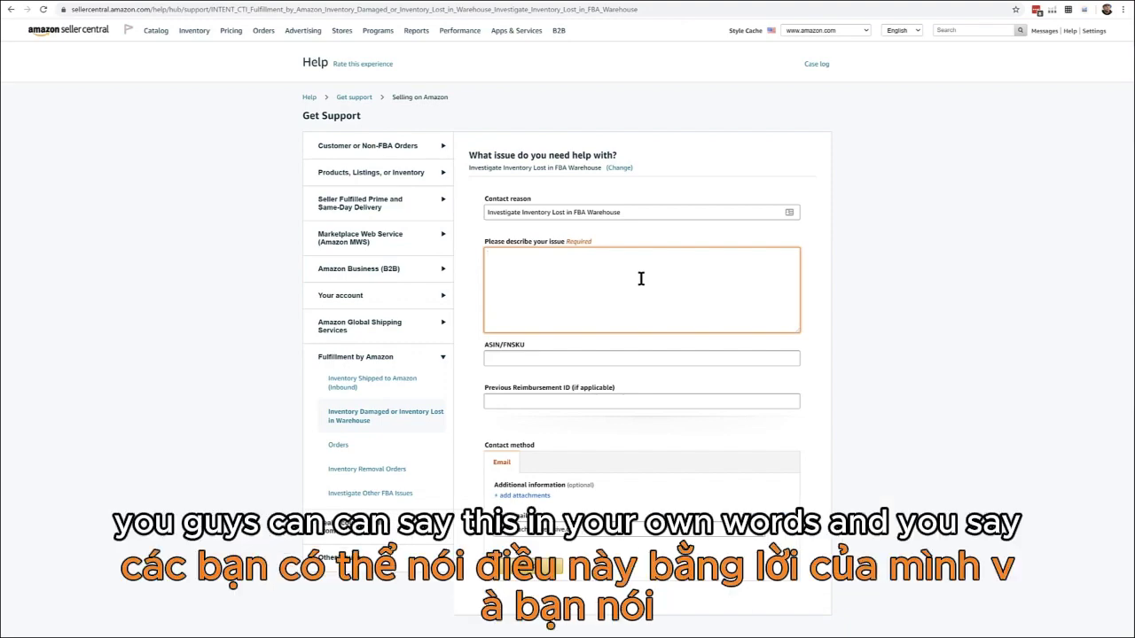
pyautogui.hotkey('ctrl', '+')
pyautogui.hotkey('ctrl', '+')
pyautogui.hotkey('ctrl', '+')
pyautogui.hotkey('ctrl', '+')
pyautogui.hotkey('ctrl', '+')
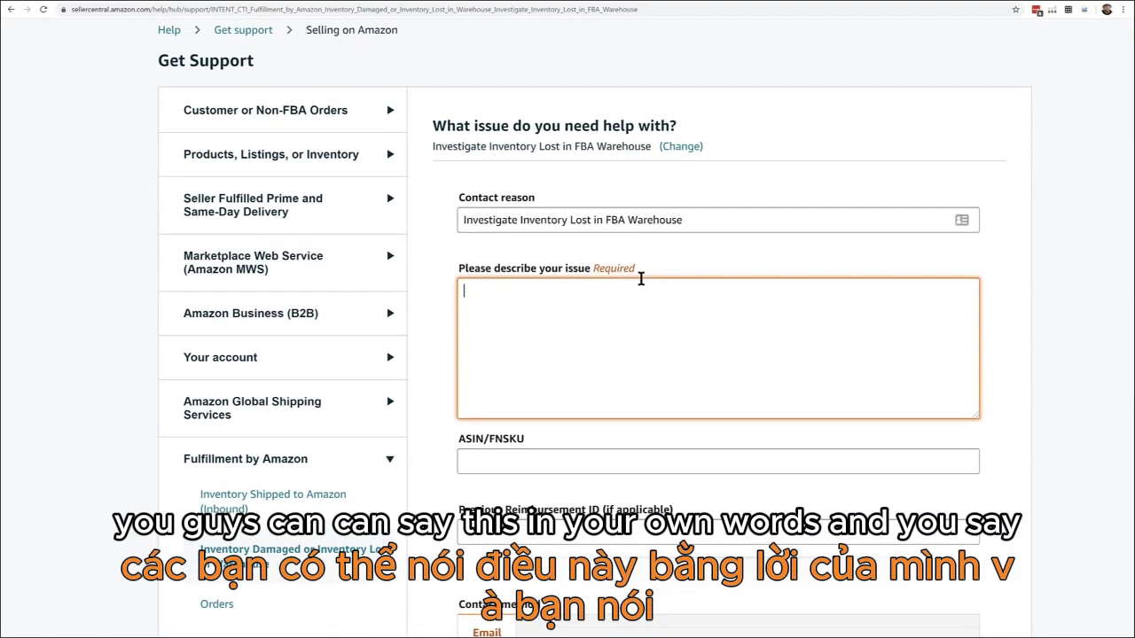
pyautogui.write('I was doin')
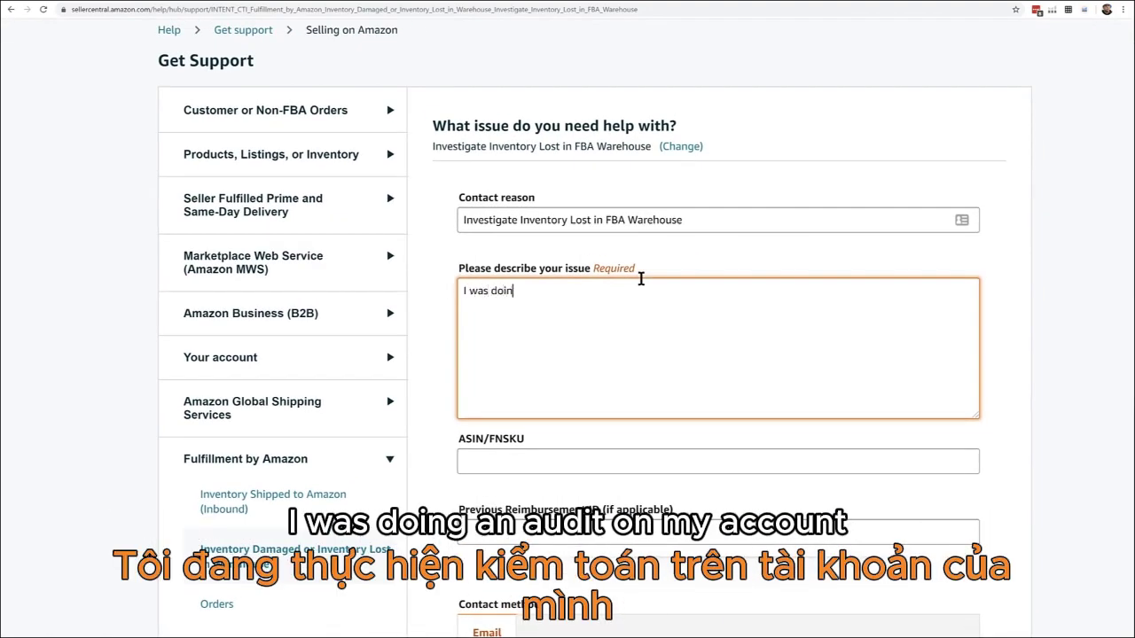
pyautogui.write('g an audit on m')
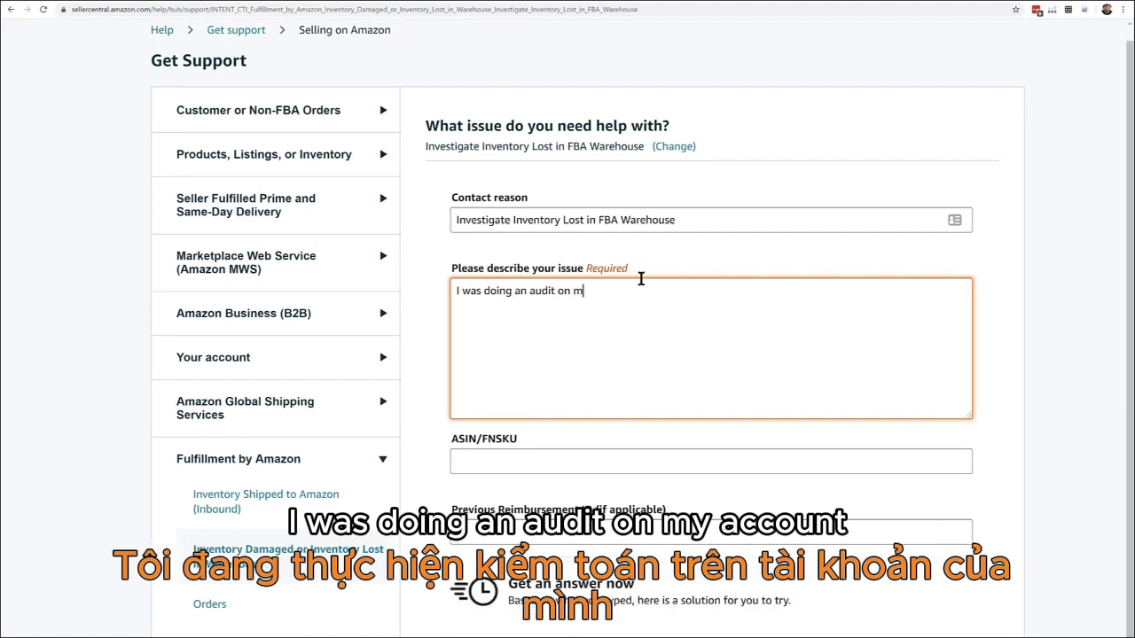
pyautogui.write('y account and no')
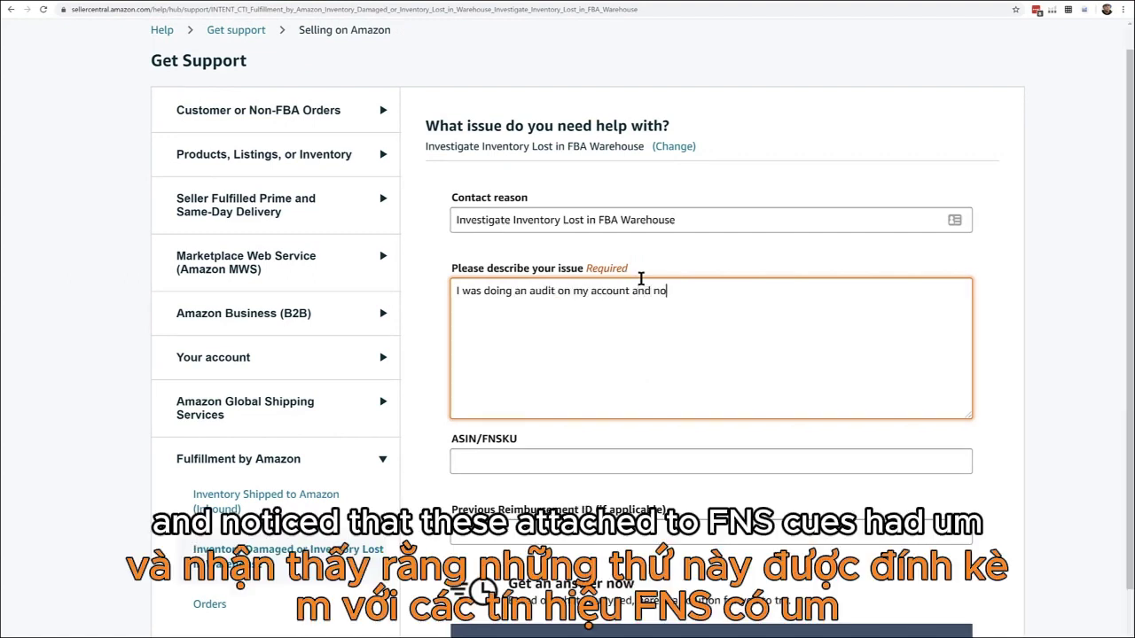
pyautogui.write('ticed that these')
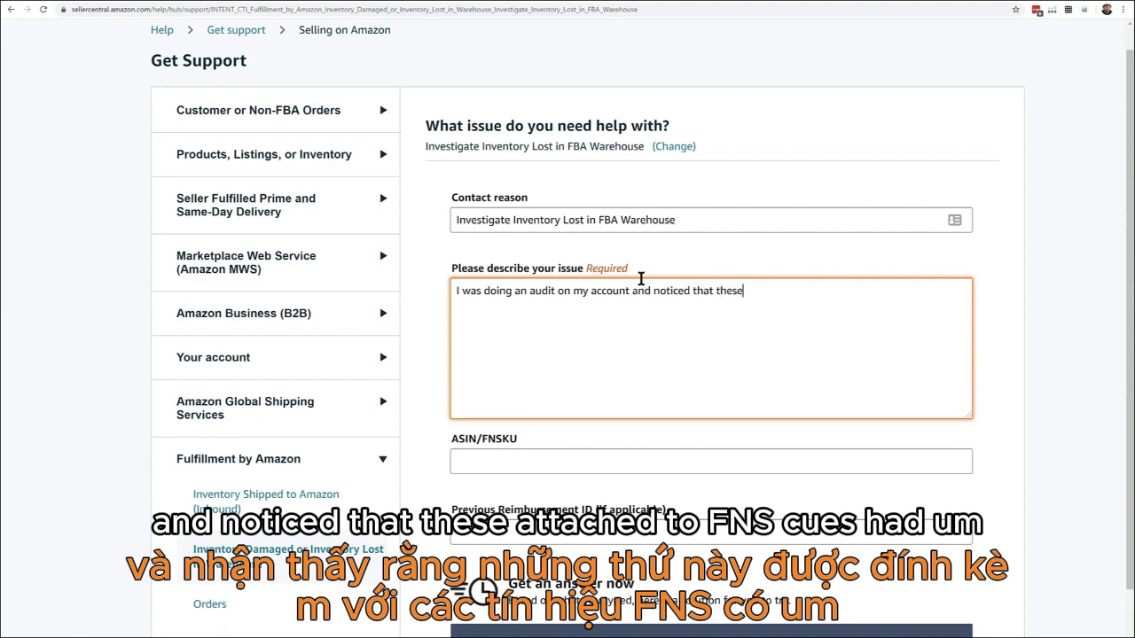
pyautogui.write(" attached two FNSKU's had")
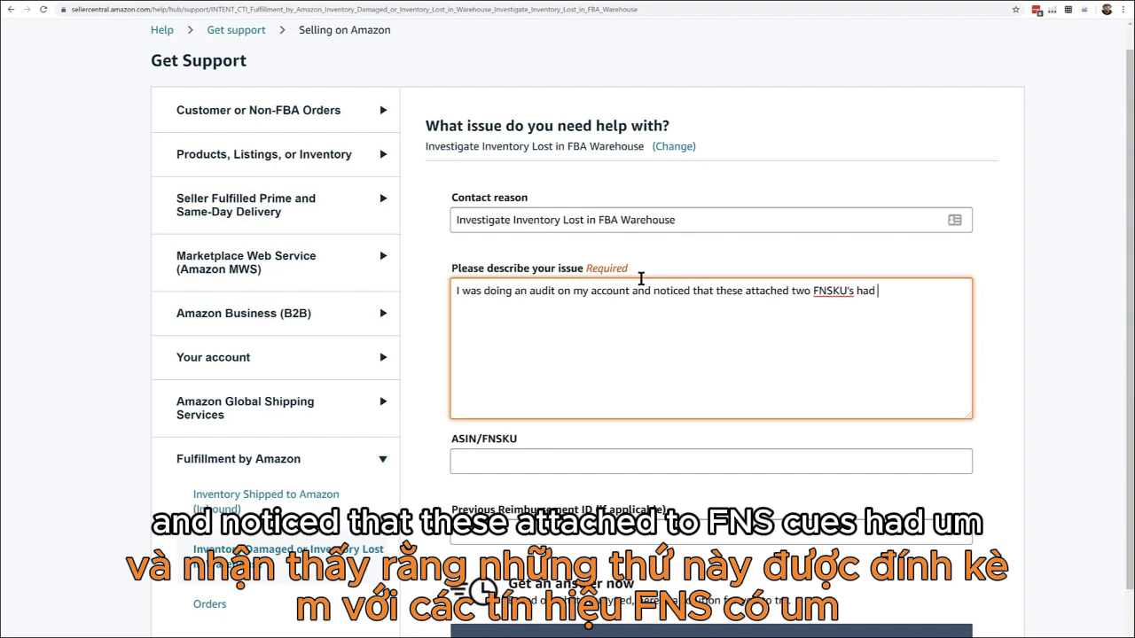
# - Continue the description with "lost inventory that I have not be reimbursed for yet. Can you please verify and issue the reimbursement."
pyautogui.write(' lost')
pyautogui.write('ory th')
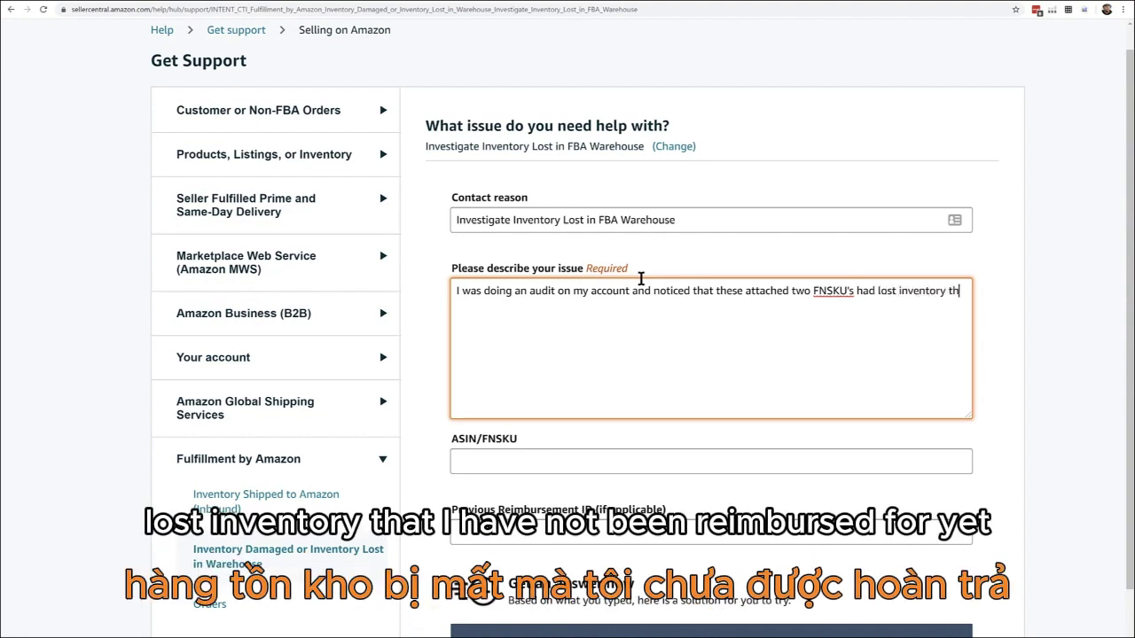
pyautogui.write('at I have not b')
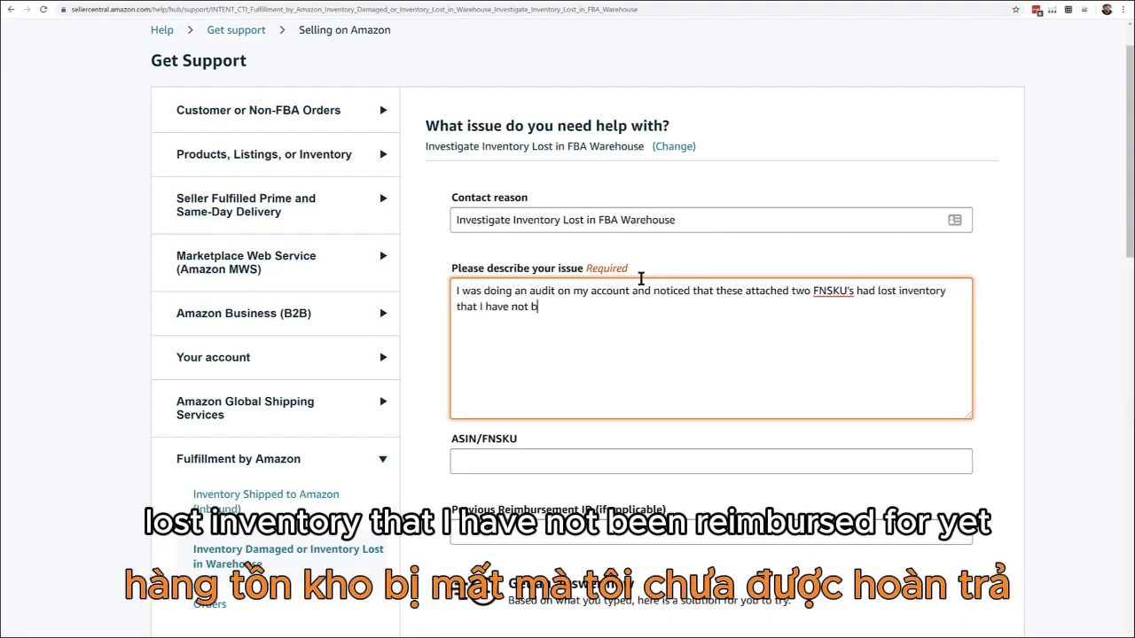
pyautogui.write('e reimbursed for y')
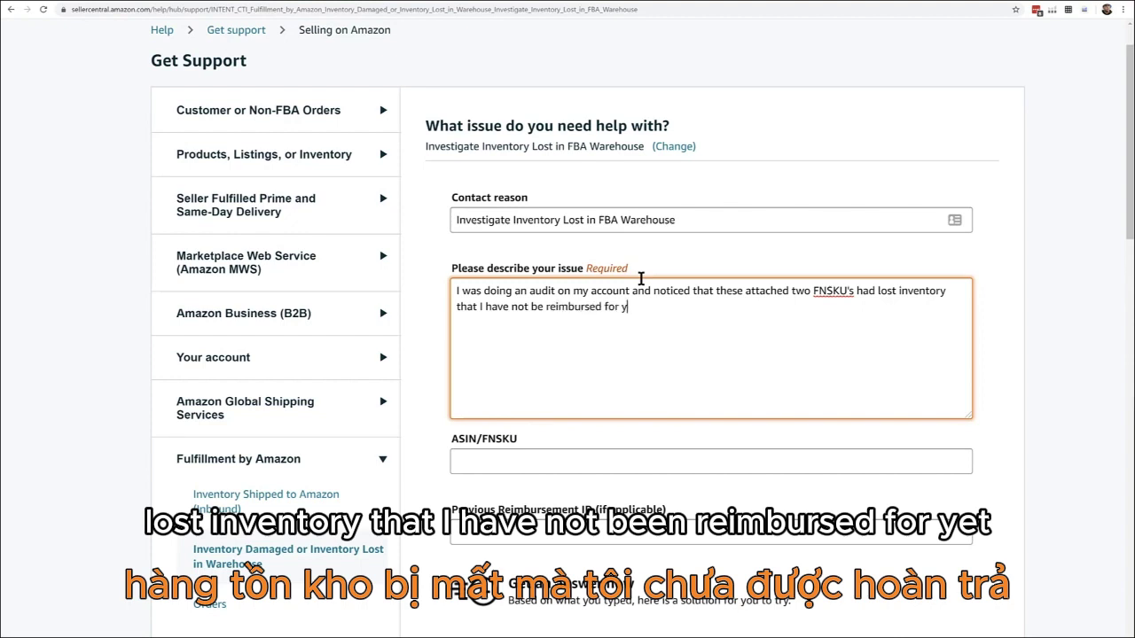
pyautogui.write('et.  Can you pleaes ve')
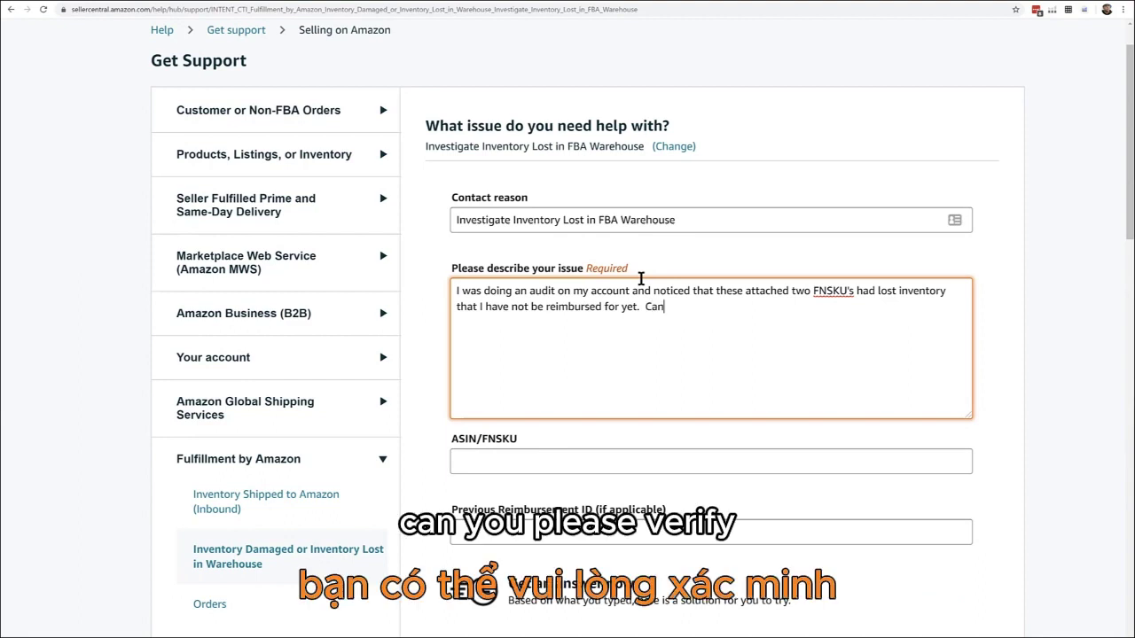
pyautogui.press('BackSpace')
pyautogui.press('BackSpace')
pyautogui.press('BackSpace')
pyautogui.press('BackSpace')
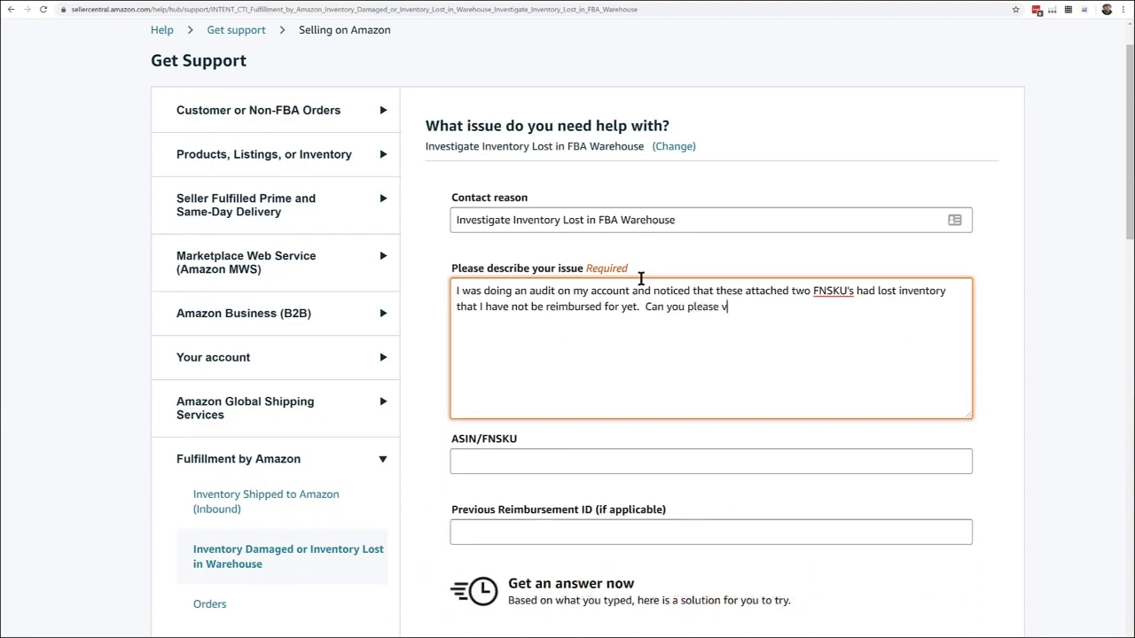
pyautogui.write('verify and ')
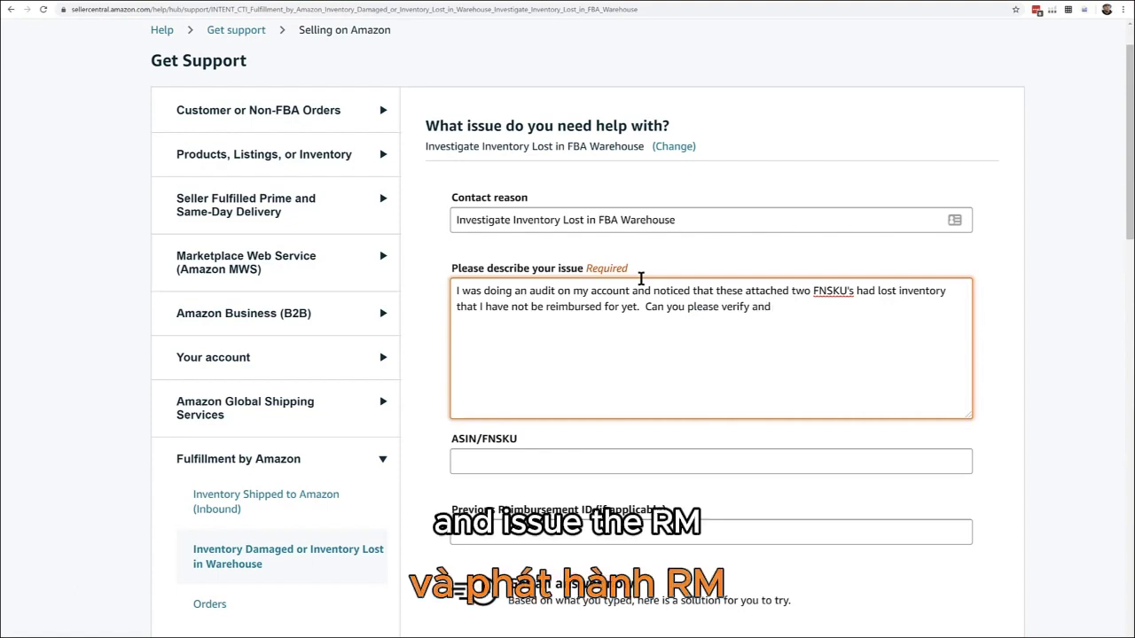
pyautogui.write('issue the reimbursemen')
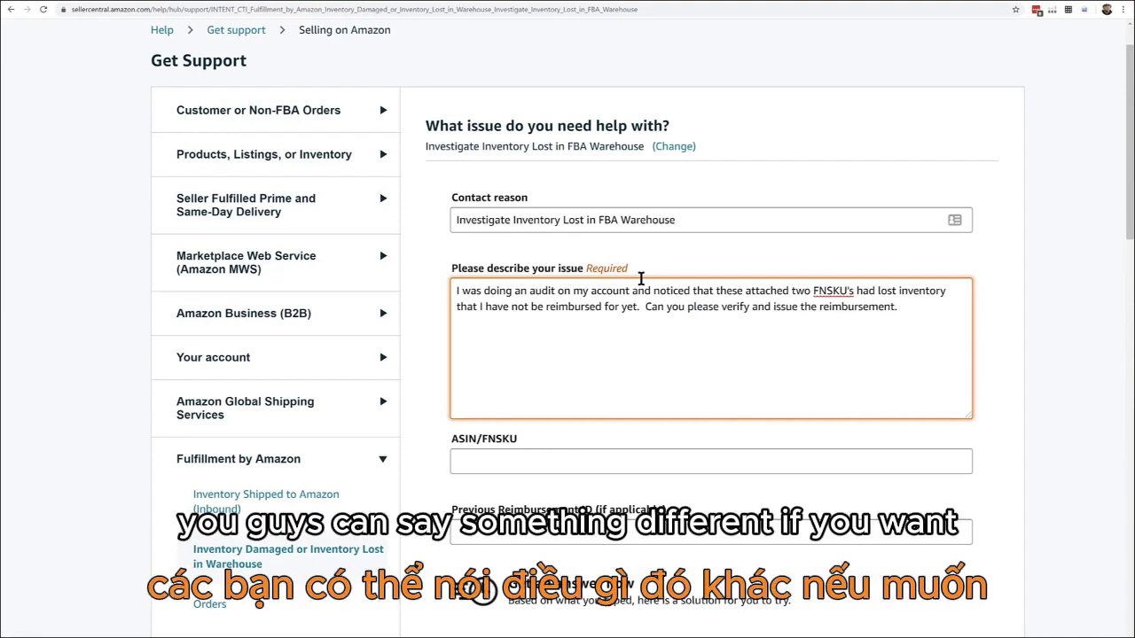
pyautogui.write('t.')
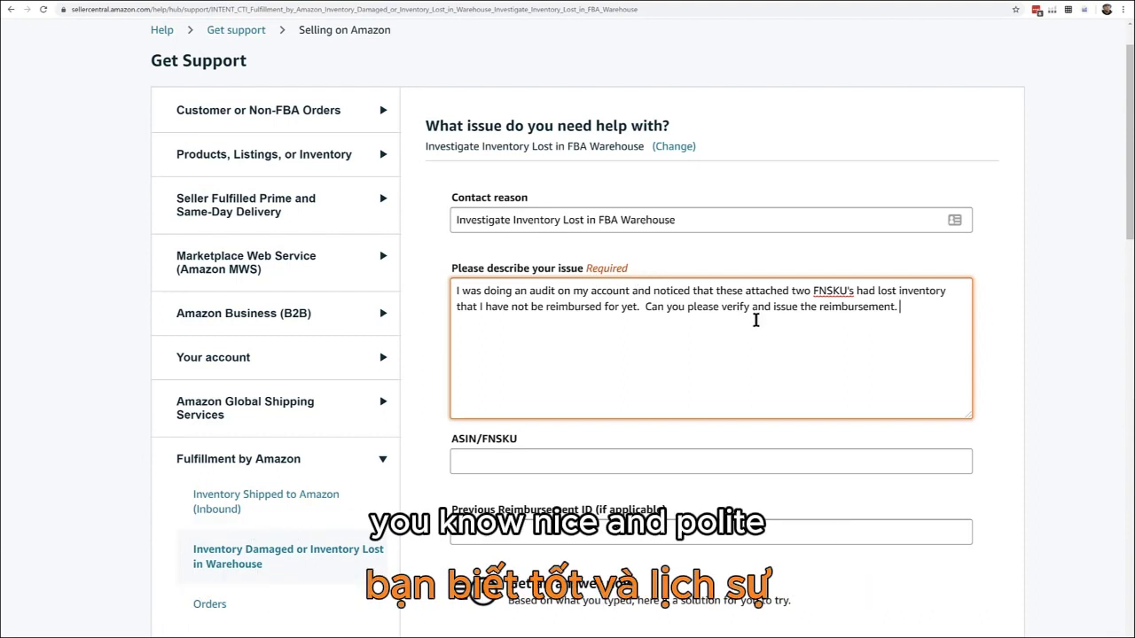
# - End the issue description with "Thank you so much for your help, it is much appreciated!"
pyautogui.write(' T')
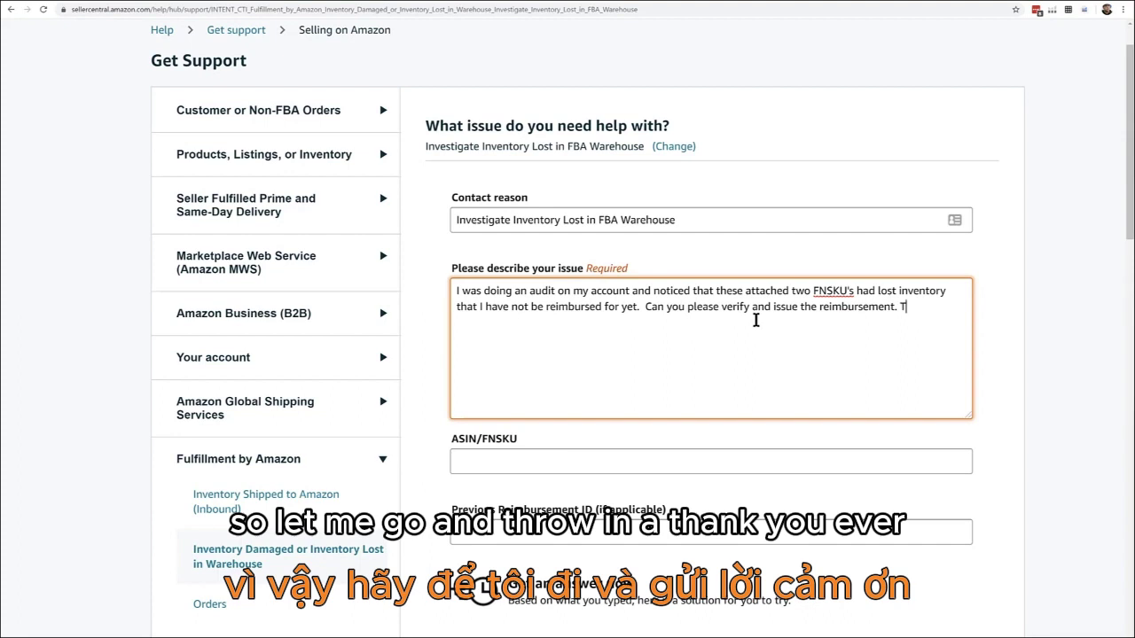
pyautogui.write('hank you ')
pyautogui.write('ever')
pyautogui.press('BackSpace')
pyautogui.press('BackSpace')
pyautogui.press('BackSpace')
pyautogui.press('BackSpace')
pyautogui.press('BackSpace')
pyautogui.press('BackSpace')
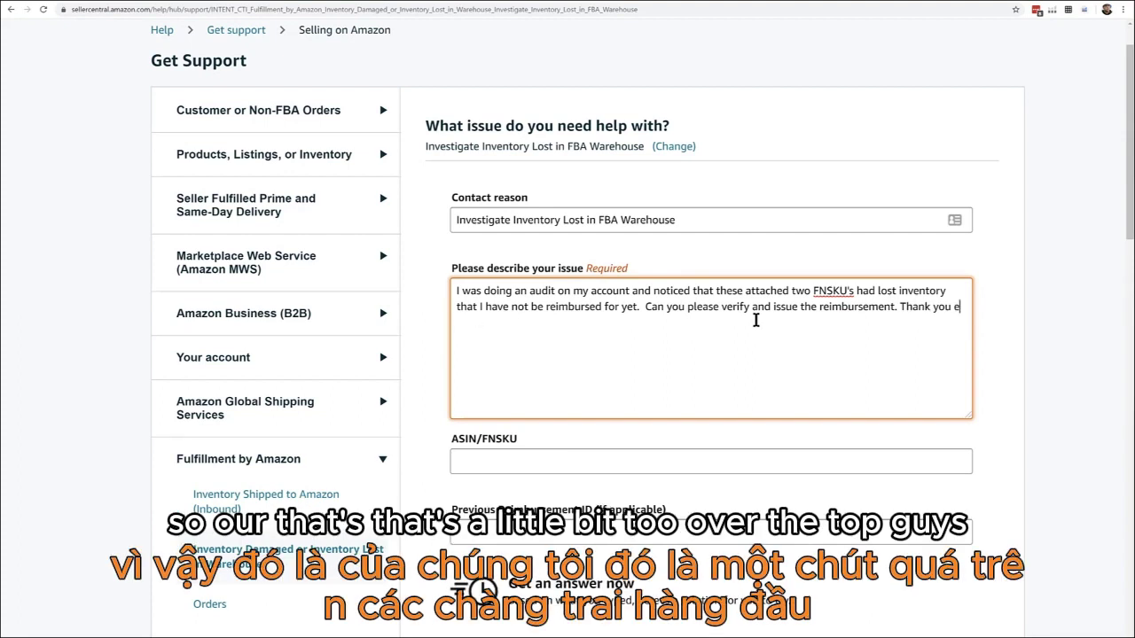
pyautogui.write('so much ')
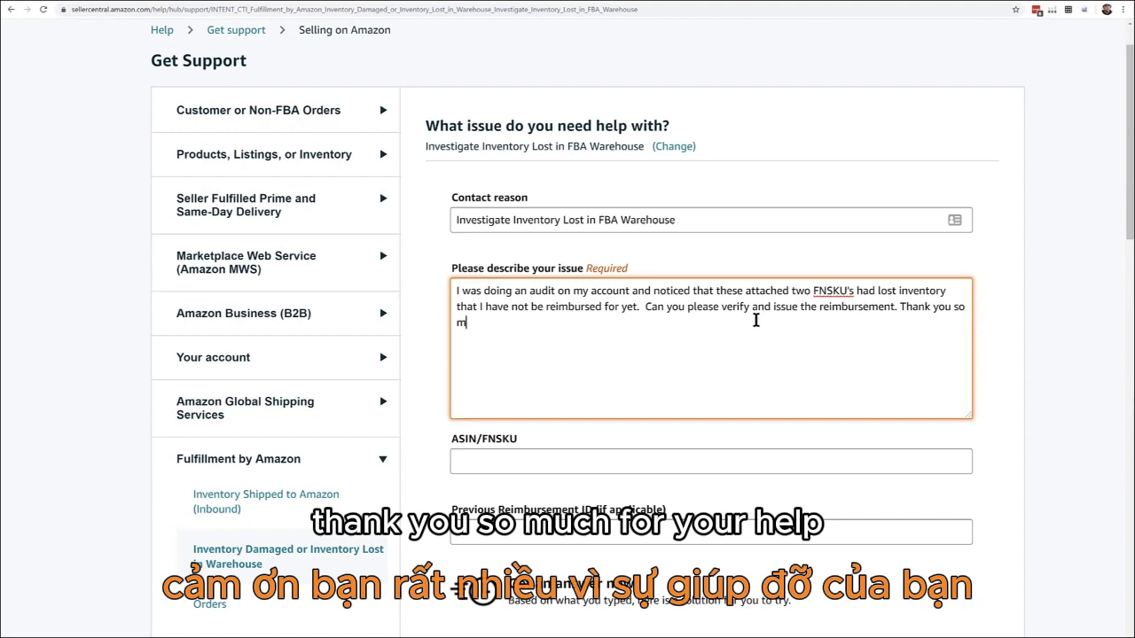
pyautogui.write('for your help, it is much apprec')
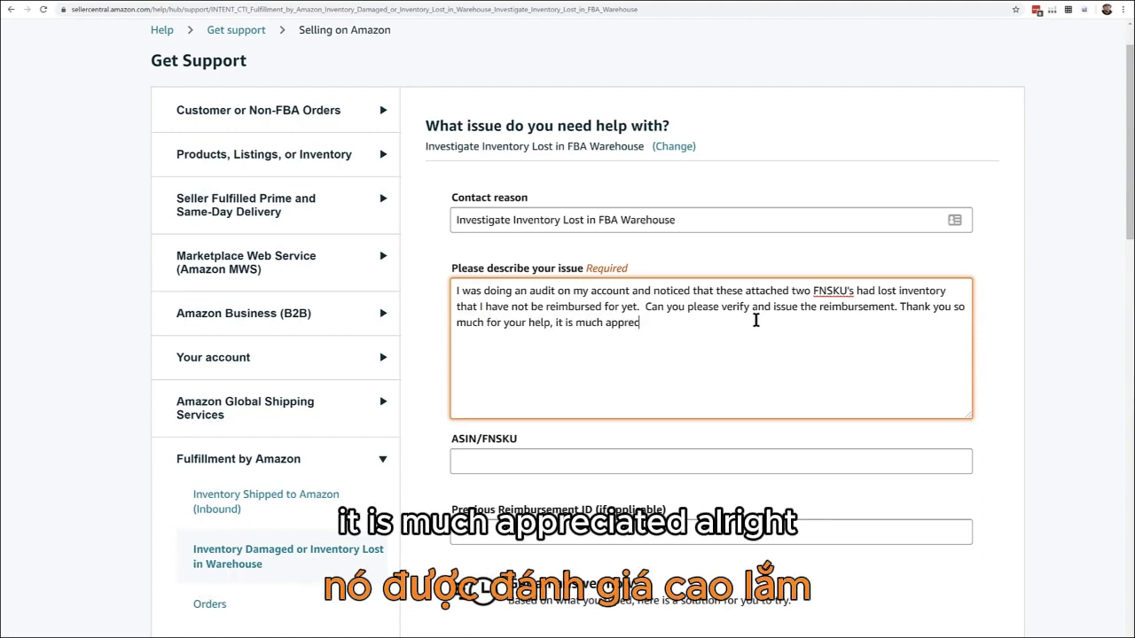
pyautogui.write('iated!')
# - Begin adding an attachment to the case and browse to the Lost subfolder inside the RG_May_2020_NA_style-cache_Lost folder
pyautogui.scroll(-5, 755, 320)
pyautogui.hotkey('ctrl', '-')
pyautogui.hotkey('ctrl', '-')
pyautogui.hotkey('ctrl', '-')
pyautogui.scroll(-5, 727, 317)
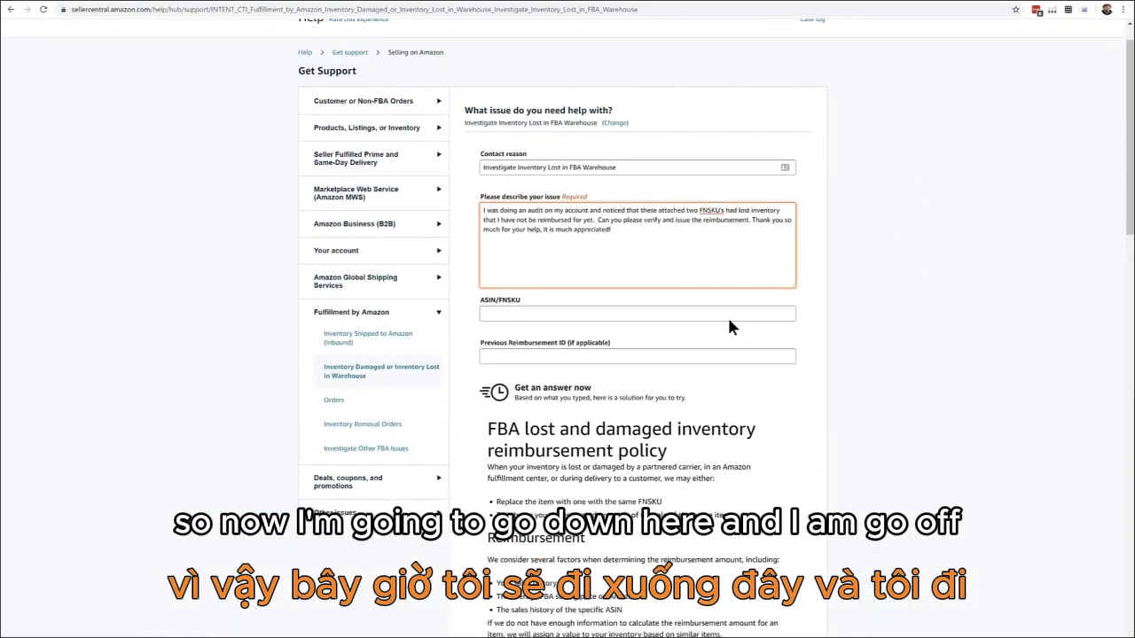
pyautogui.scroll(-10, 729, 322)
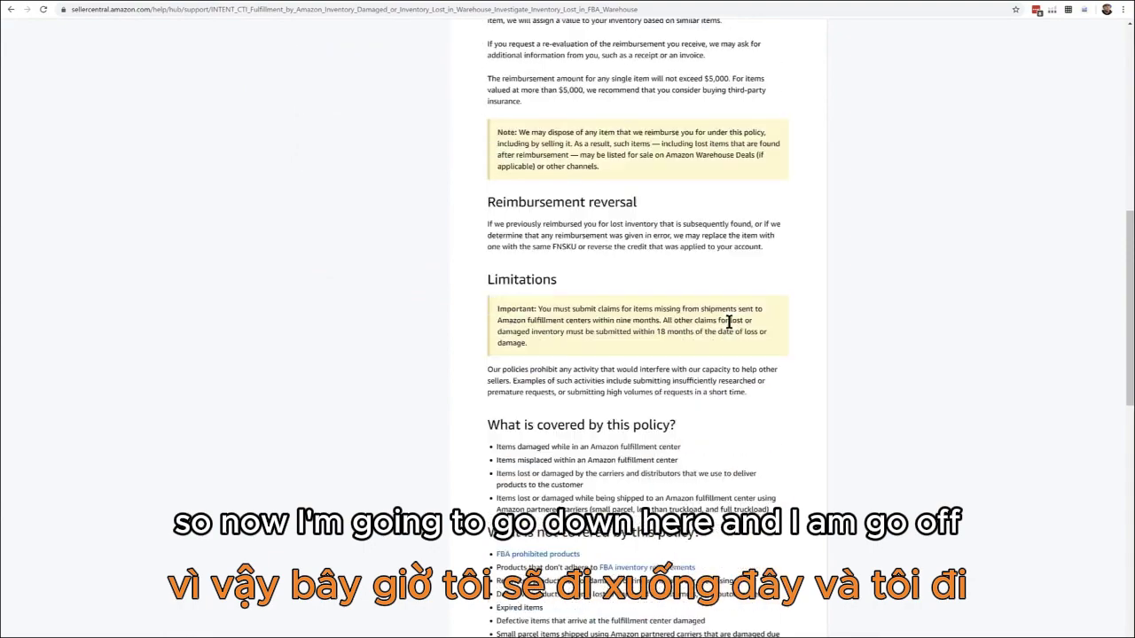
pyautogui.scroll(-10, 729, 329)
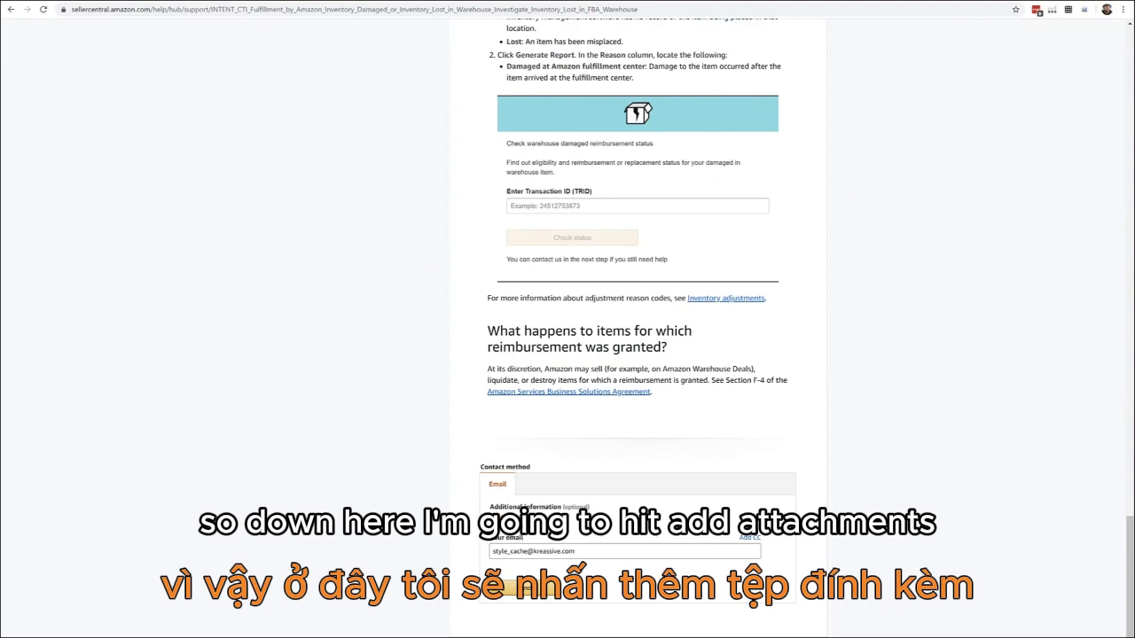
pyautogui.click(515, 517)
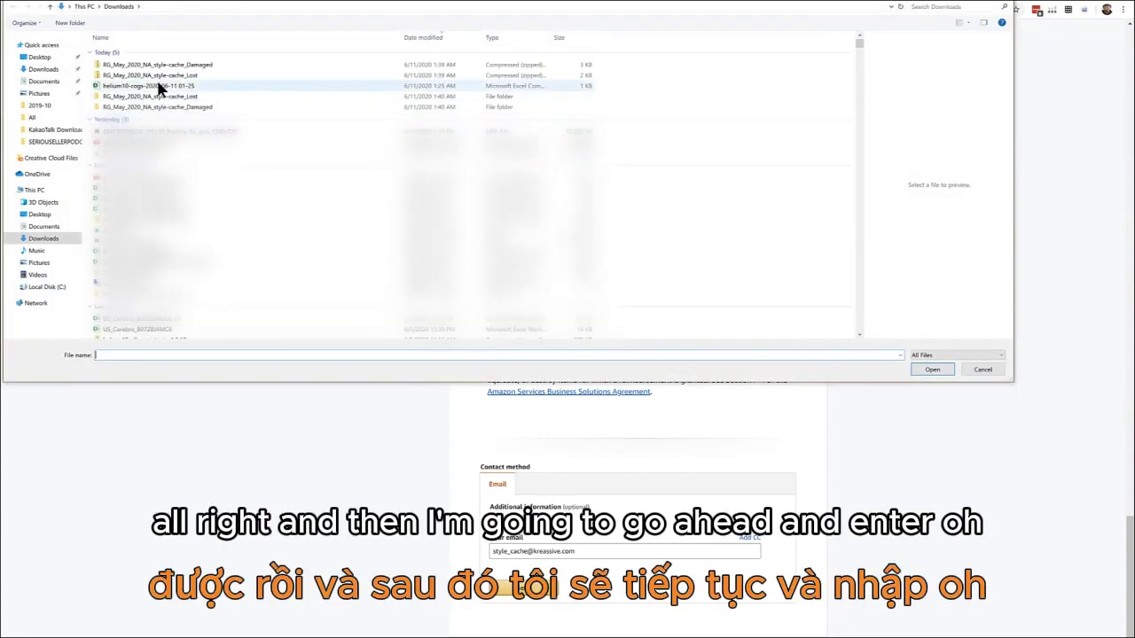
pyautogui.click(207, 95)
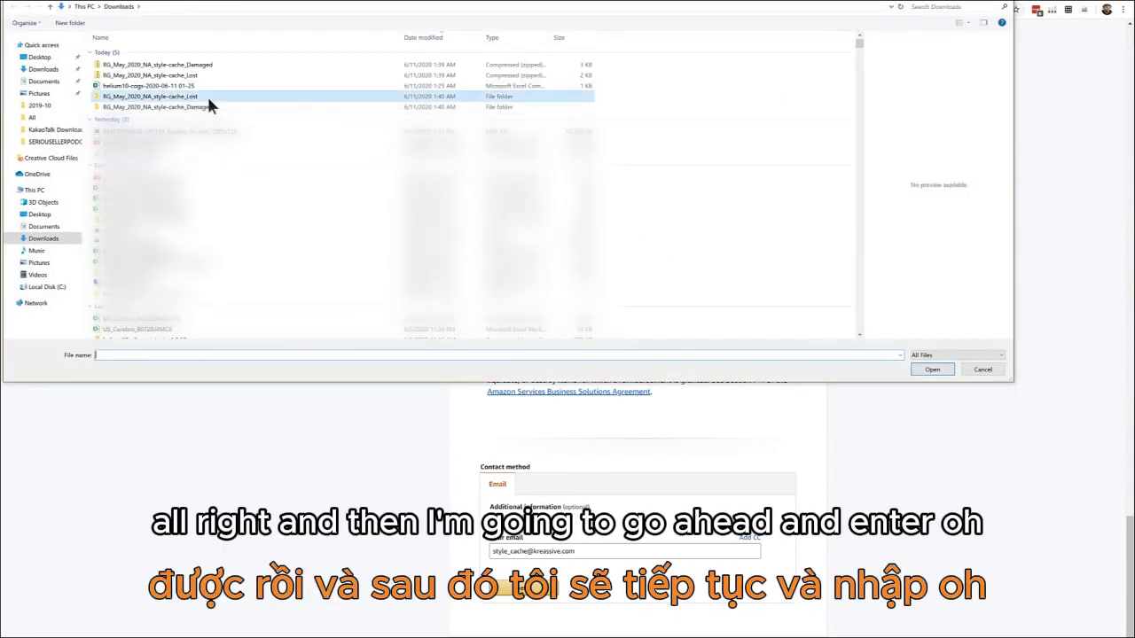
pyautogui.doubleClick(207, 96)
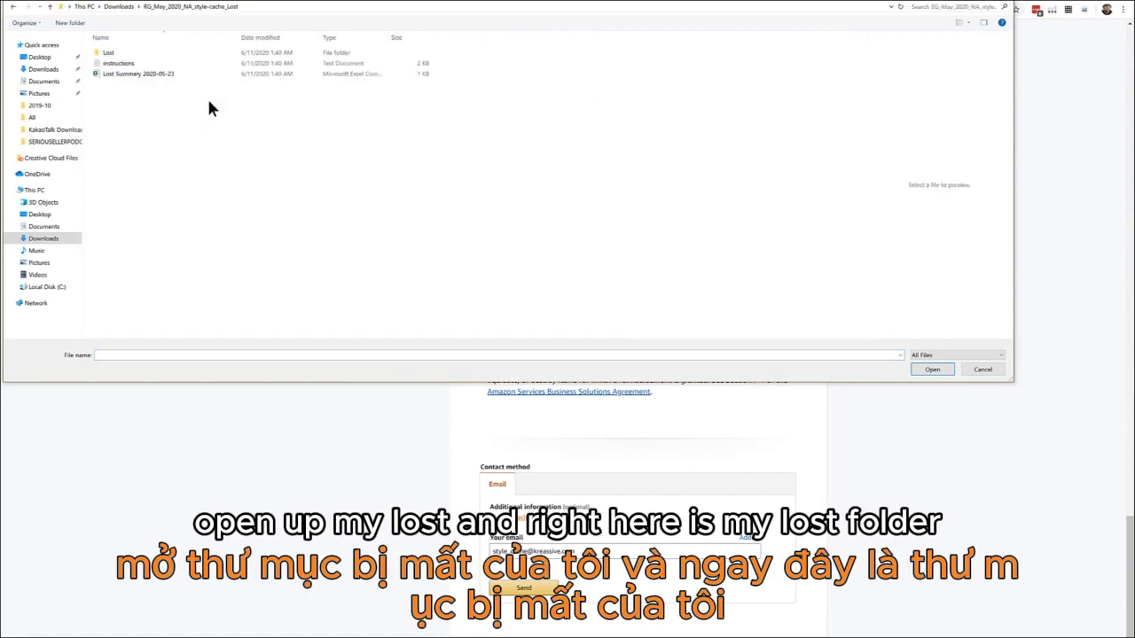
pyautogui.doubleClick(116, 53)
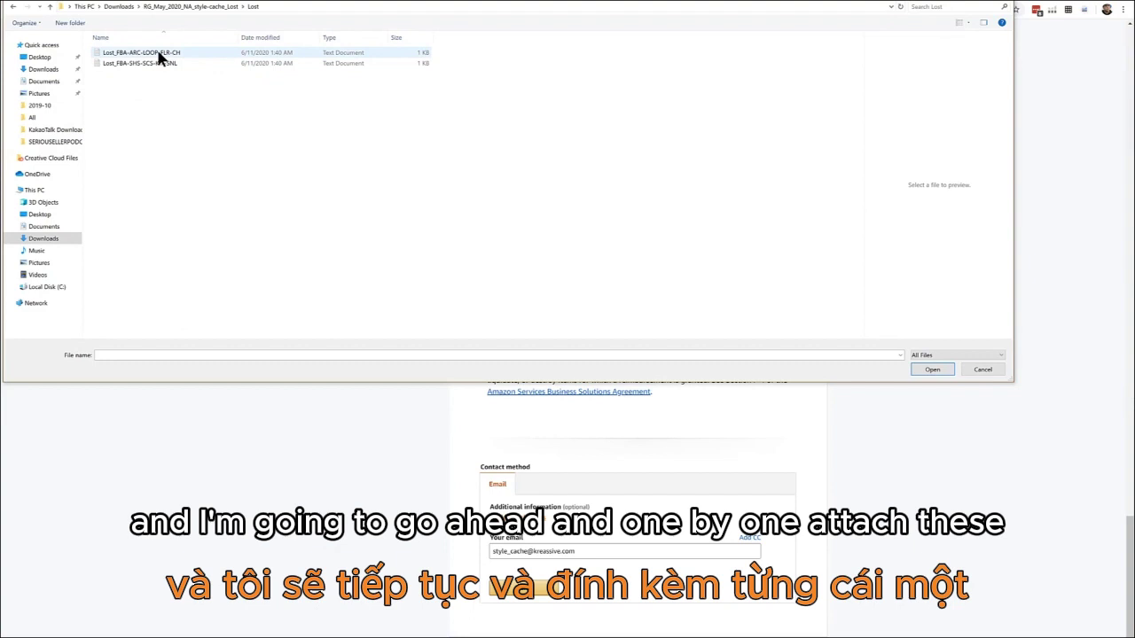
# - Attach the Lost_FBA-ARC-LOOP-FLR-CH and Lost_FBA-SHS-SCS-KIT-SNL text files to the case and send it
pyautogui.click(161, 55)
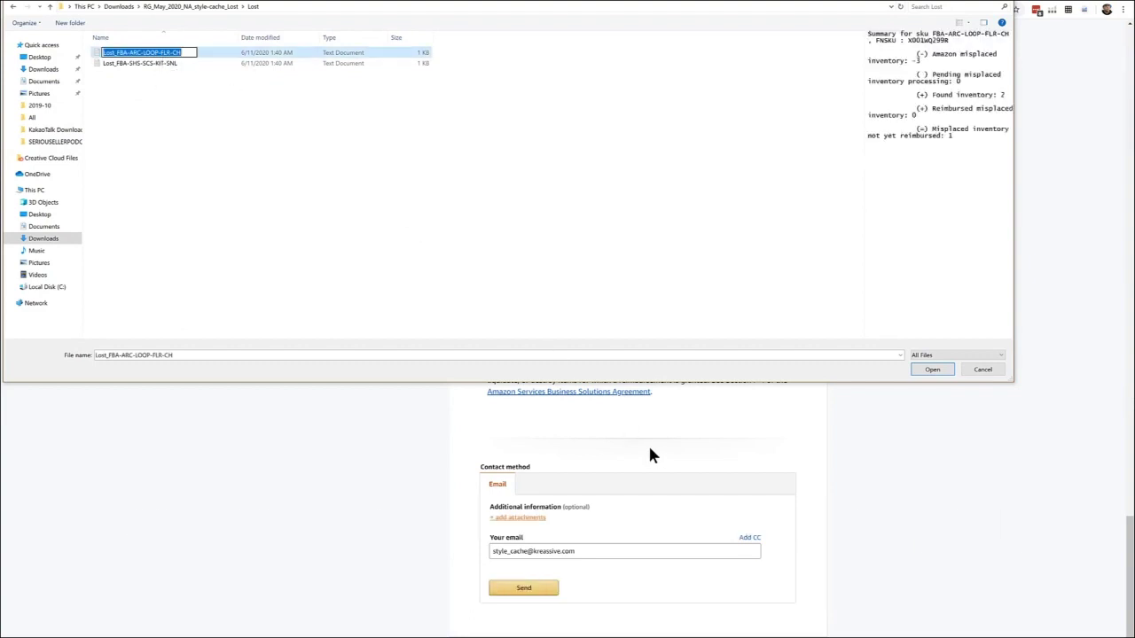
pyautogui.press('Escape')
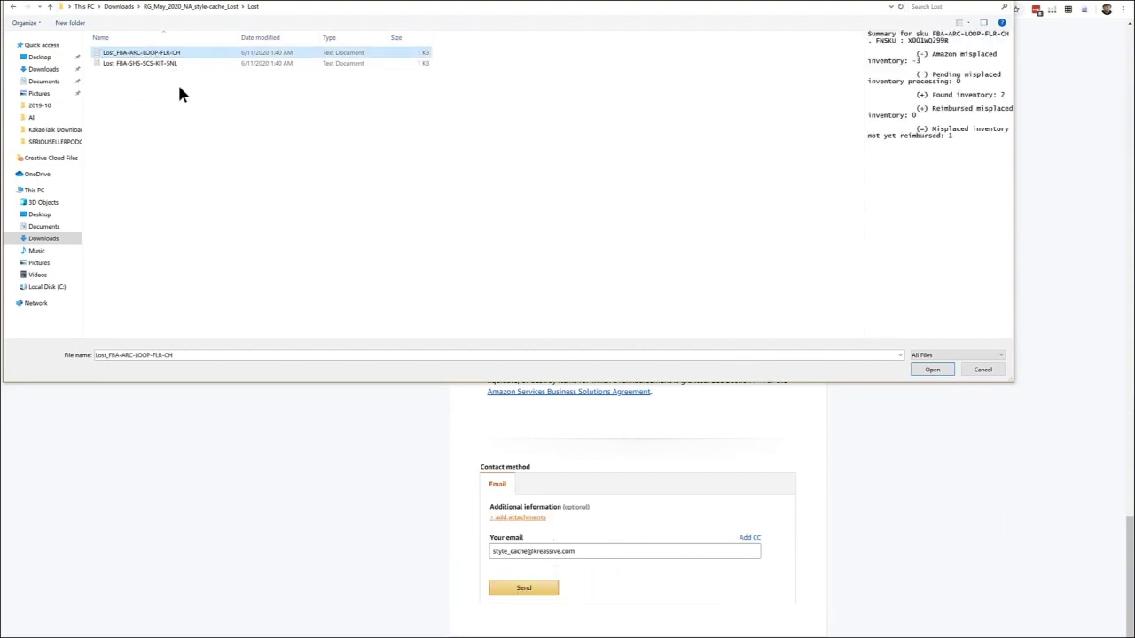
pyautogui.press('Return')
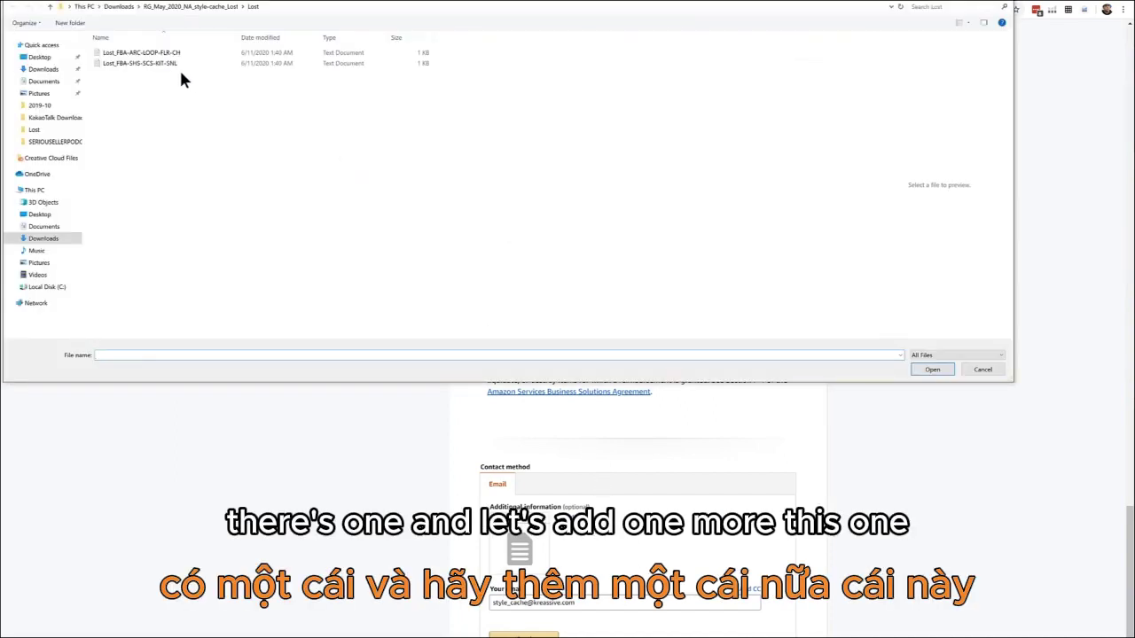
pyautogui.doubleClick(152, 63)
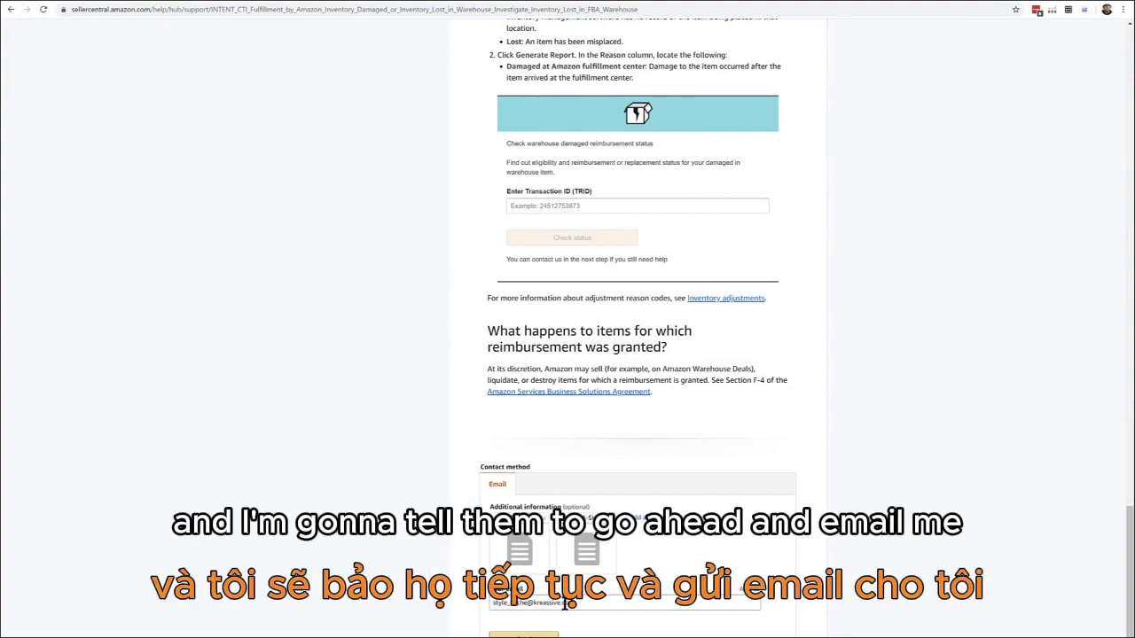
pyautogui.scroll(-1, 567, 599)
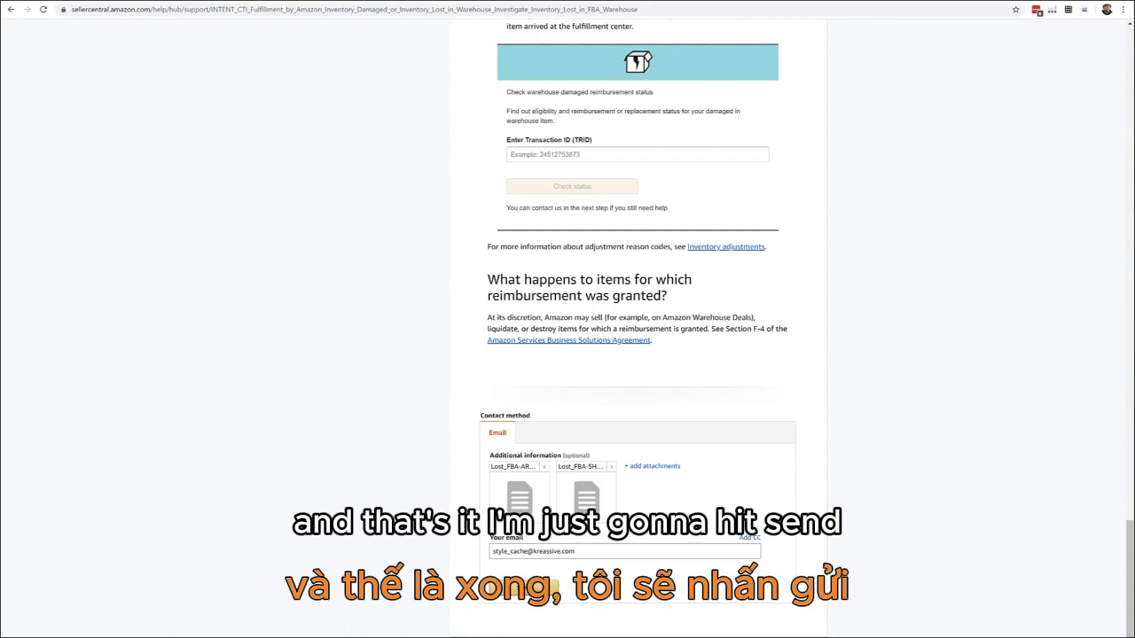
pyautogui.click(554, 585)
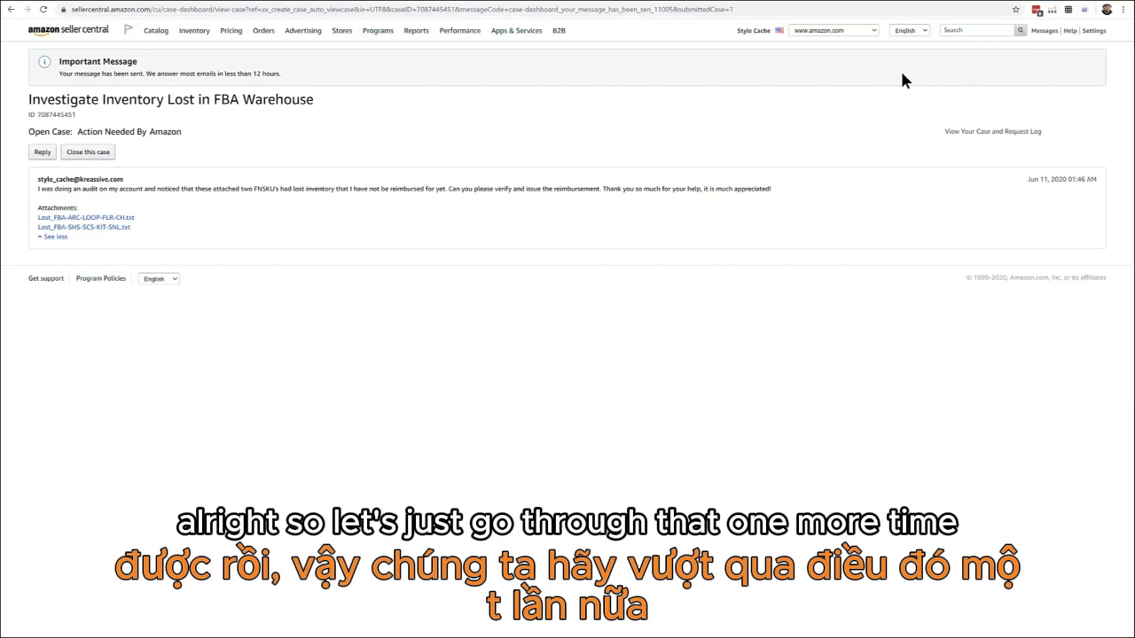
# - Return to the Help hub from the submitted case and request support for Selling on Amazon again
pyautogui.click(1069, 31)
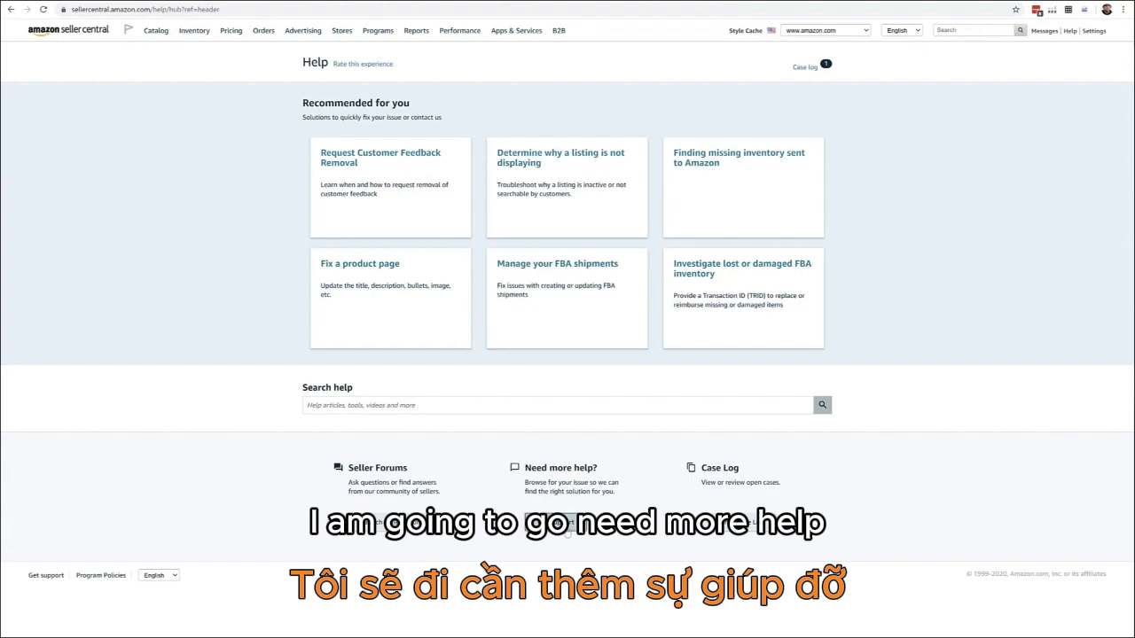
pyautogui.click(565, 526)
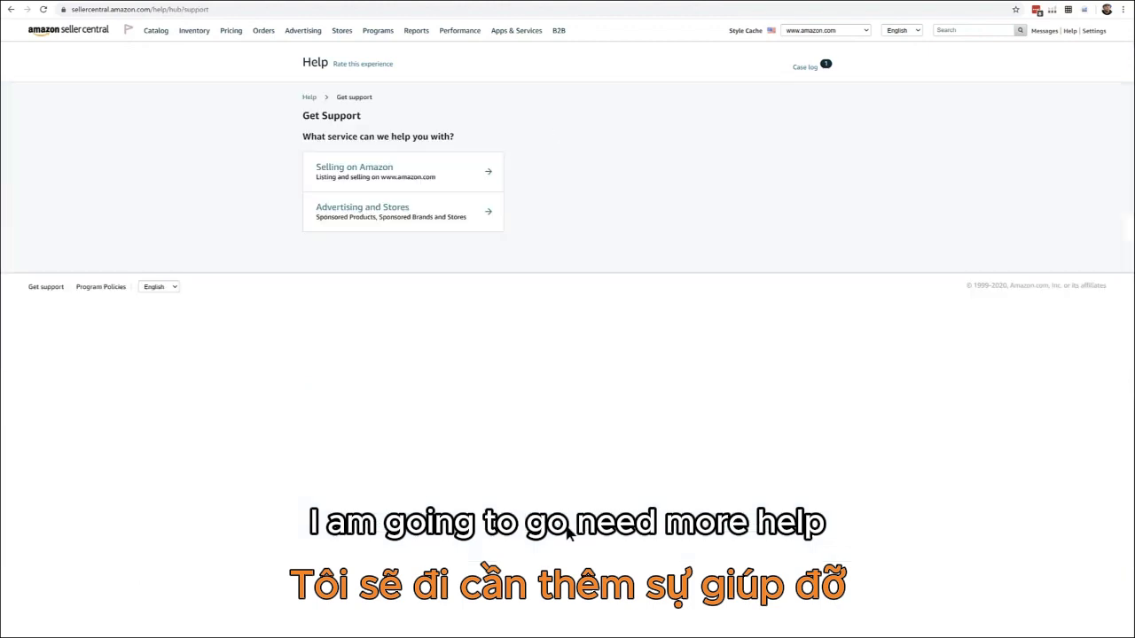
pyautogui.click(417, 169)
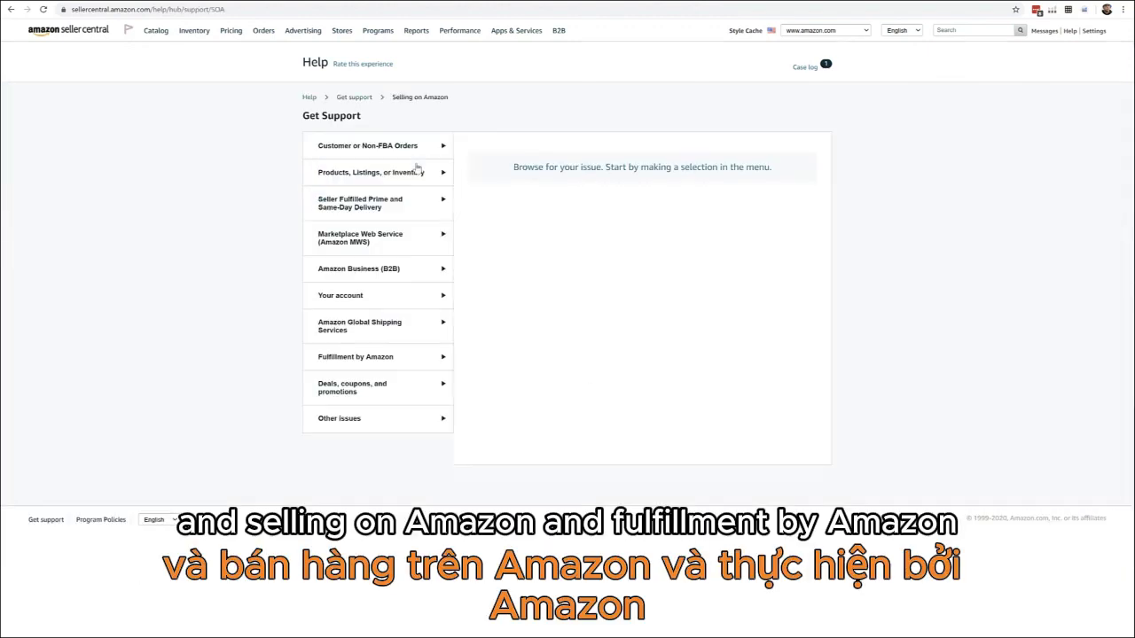
# - Select the Investigate Inventory Damaged in FBA Warehouse issue under Fulfillment by Amazon's Inventory Damaged or Inventory Lost in Warehouse category
pyautogui.click(374, 360)
pyautogui.click(381, 415)
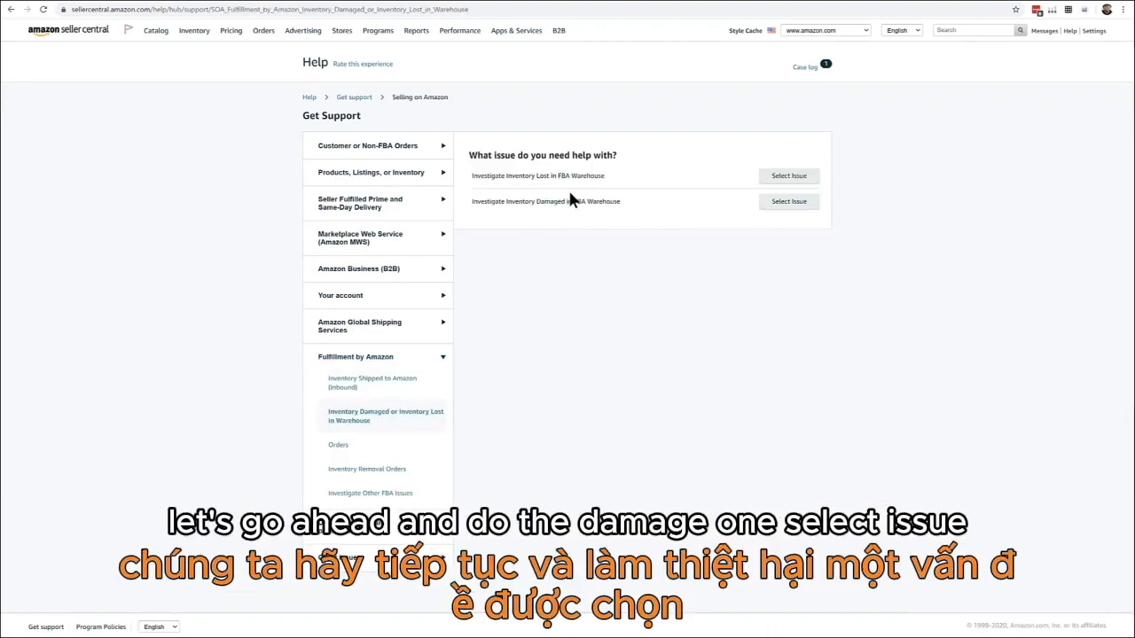
pyautogui.click(781, 201)
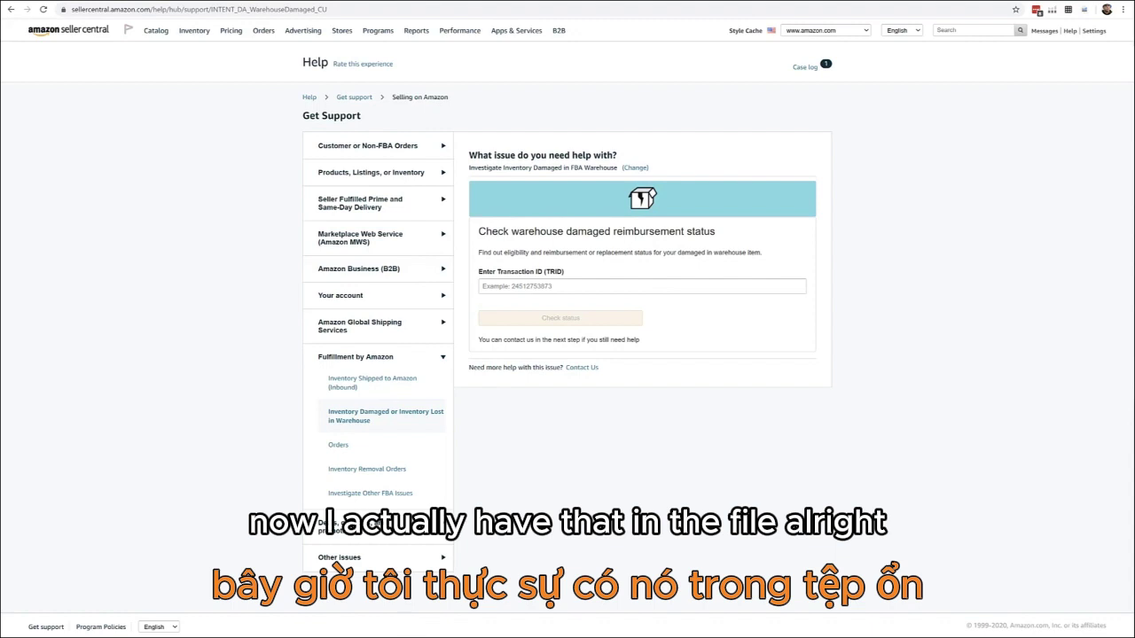
# - Switch to File Explorer and open the Damaged_FBA-ARC-BOT-TBL-PKGN text file from the Damaged subfolder of RG_May_2020_NA_style-cache_Damaged
pyautogui.hotkey('alt', 'Tab')
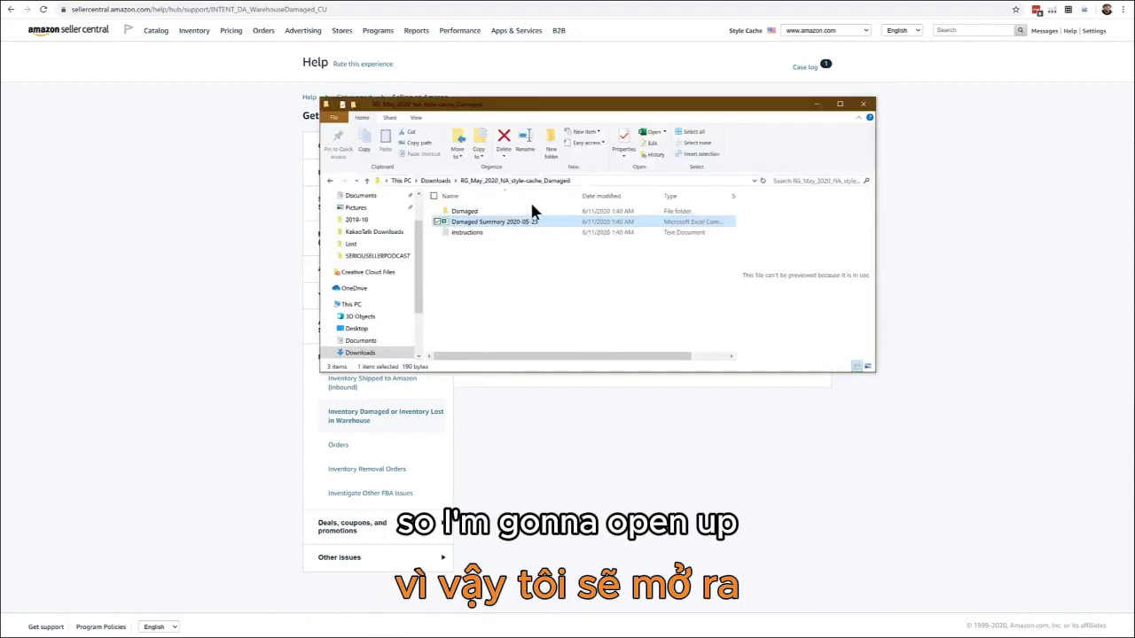
pyautogui.doubleClick(481, 211)
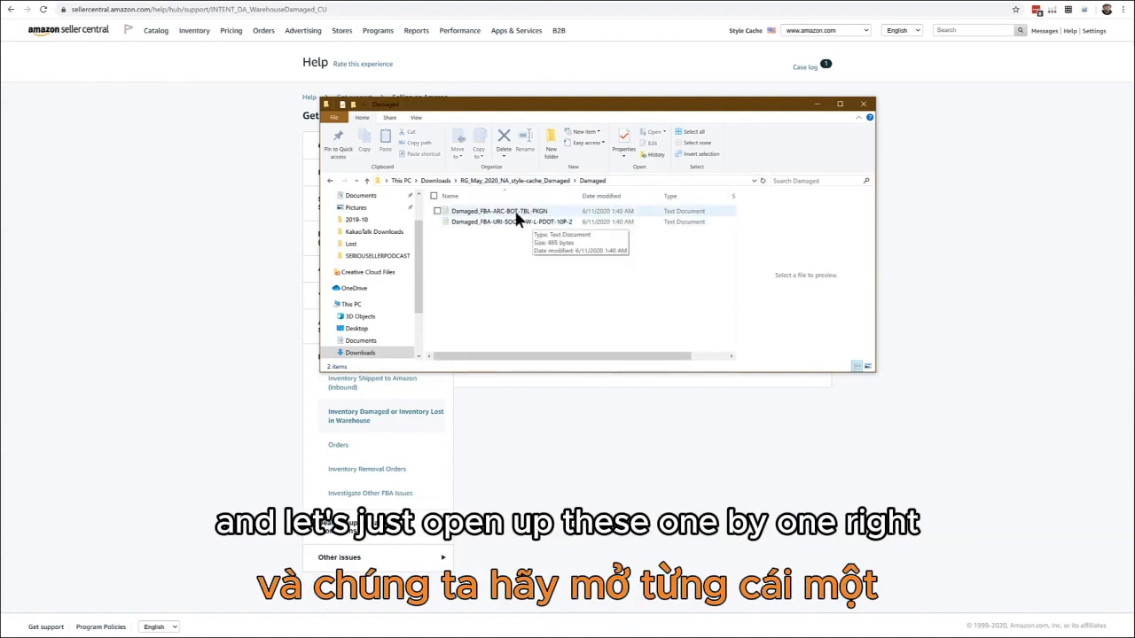
pyautogui.click(450, 211)
pyautogui.keyDown('shift'); pyautogui.click(456, 220); pyautogui.keyUp('shift')
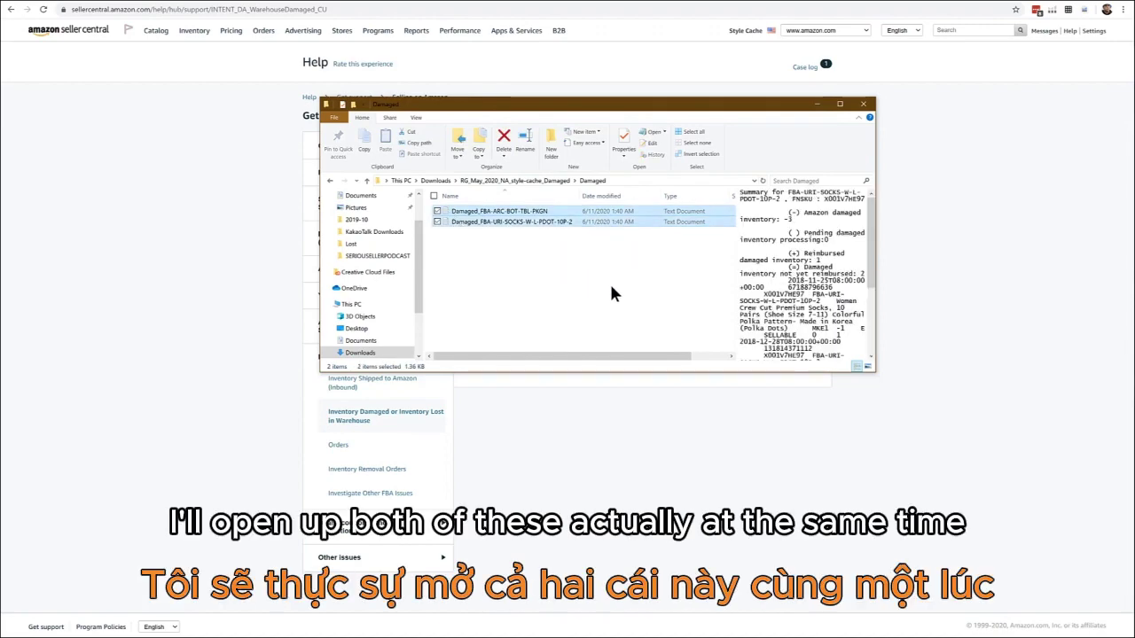
pyautogui.doubleClick(493, 212)
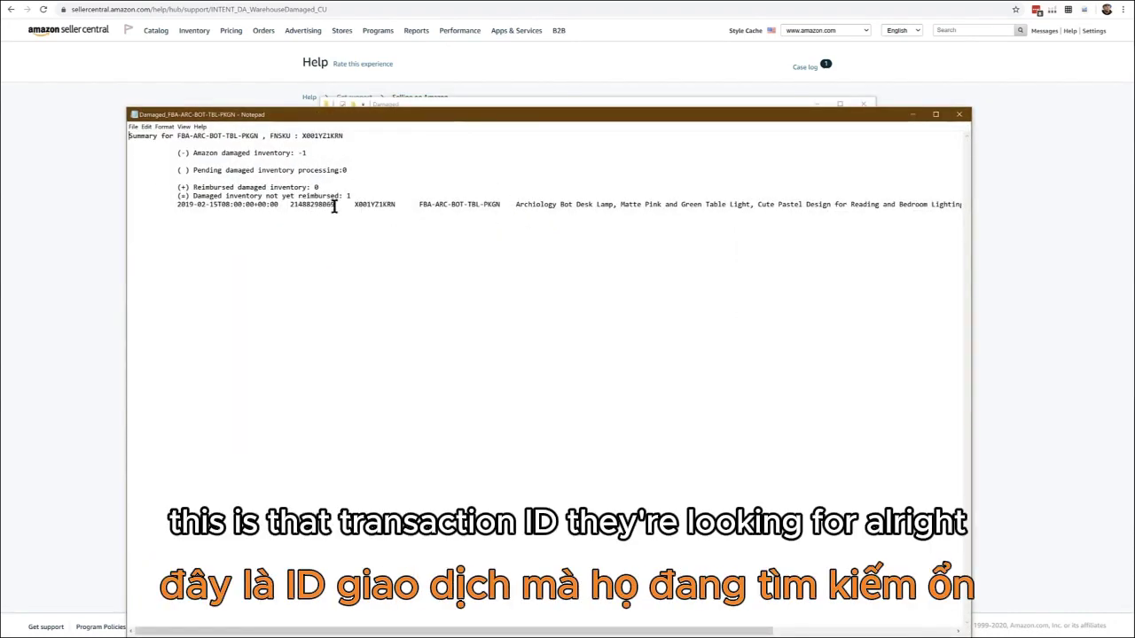
# - Copy the transaction ID from the report into Seller Central's Transaction ID (TRID) field and check its reimbursement status
pyautogui.moveTo(291, 204); pyautogui.dragTo(336, 205)
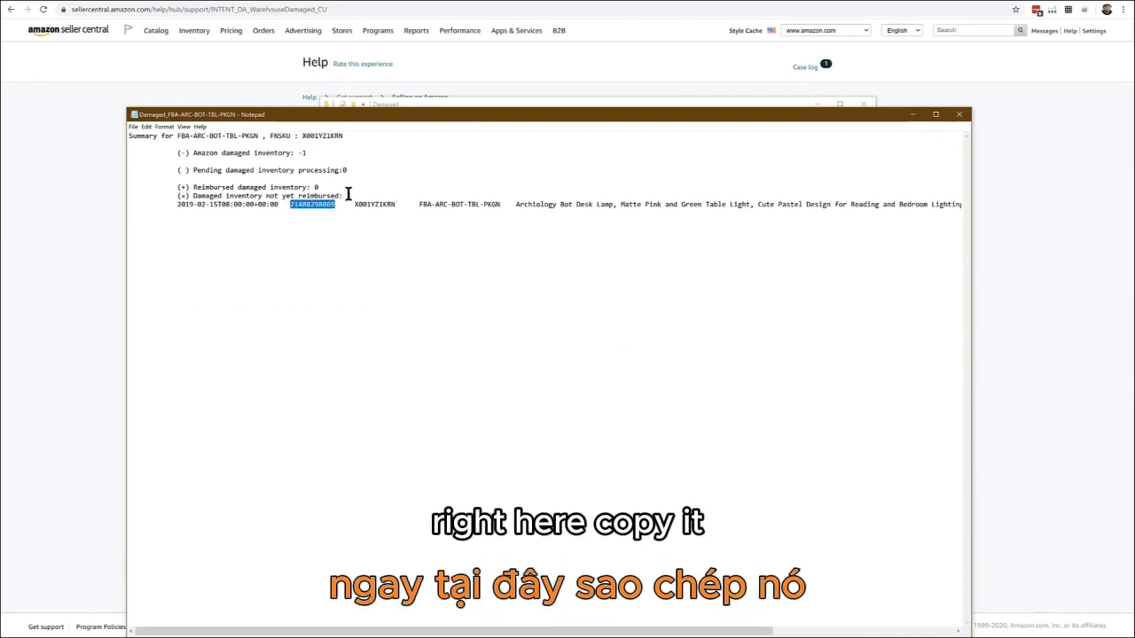
pyautogui.click(1053, 162)
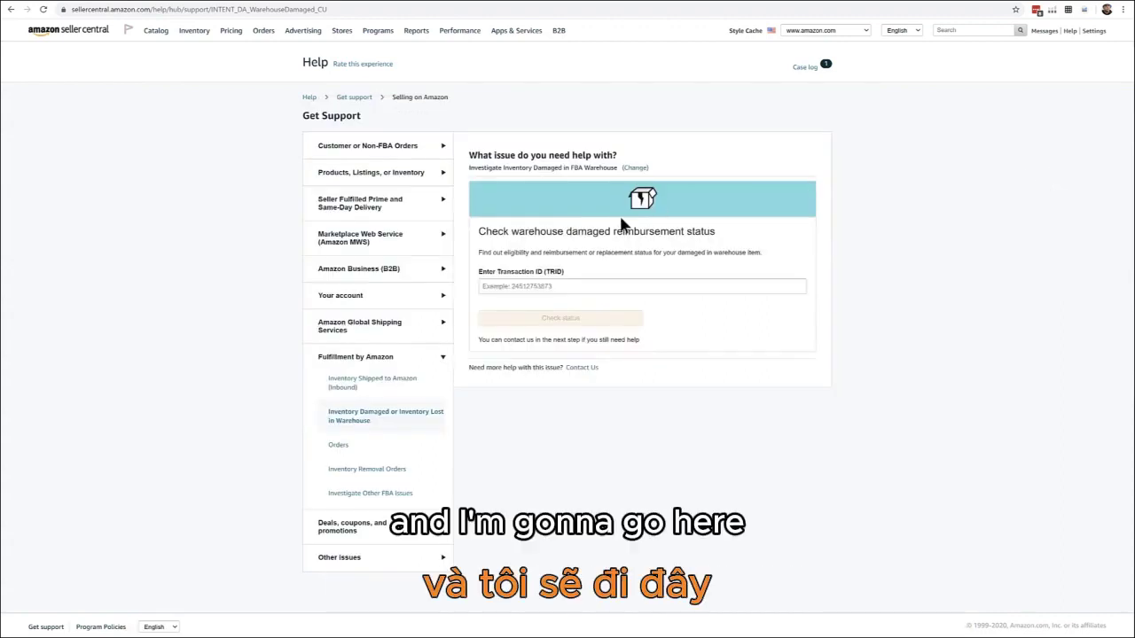
pyautogui.click(494, 287)
pyautogui.hotkey('ctrl', 'v')
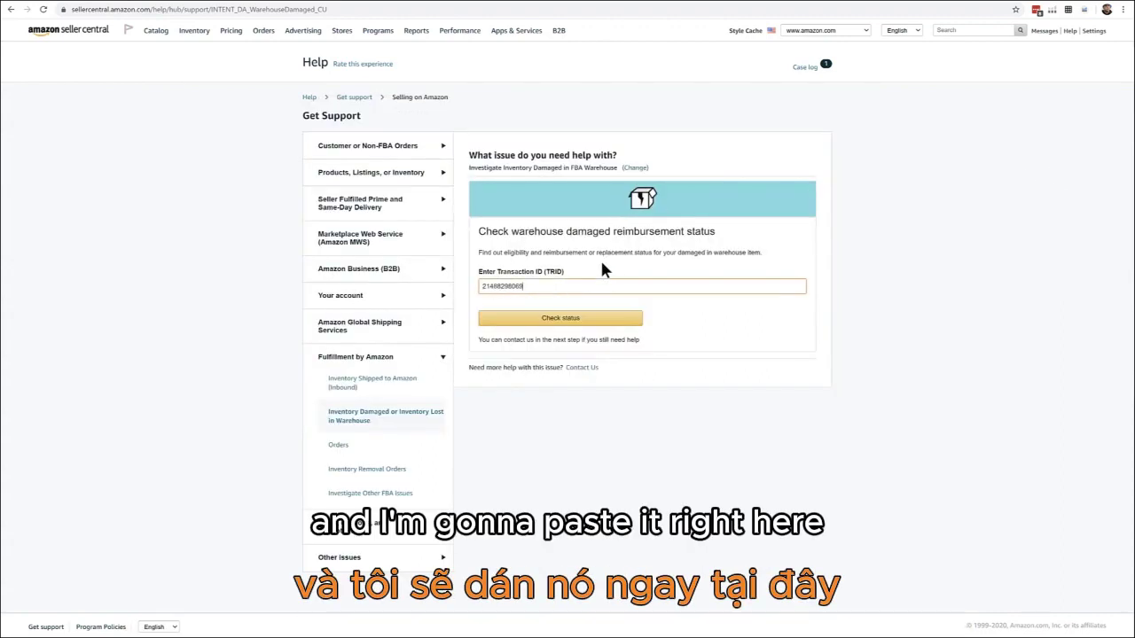
pyautogui.click(562, 317)
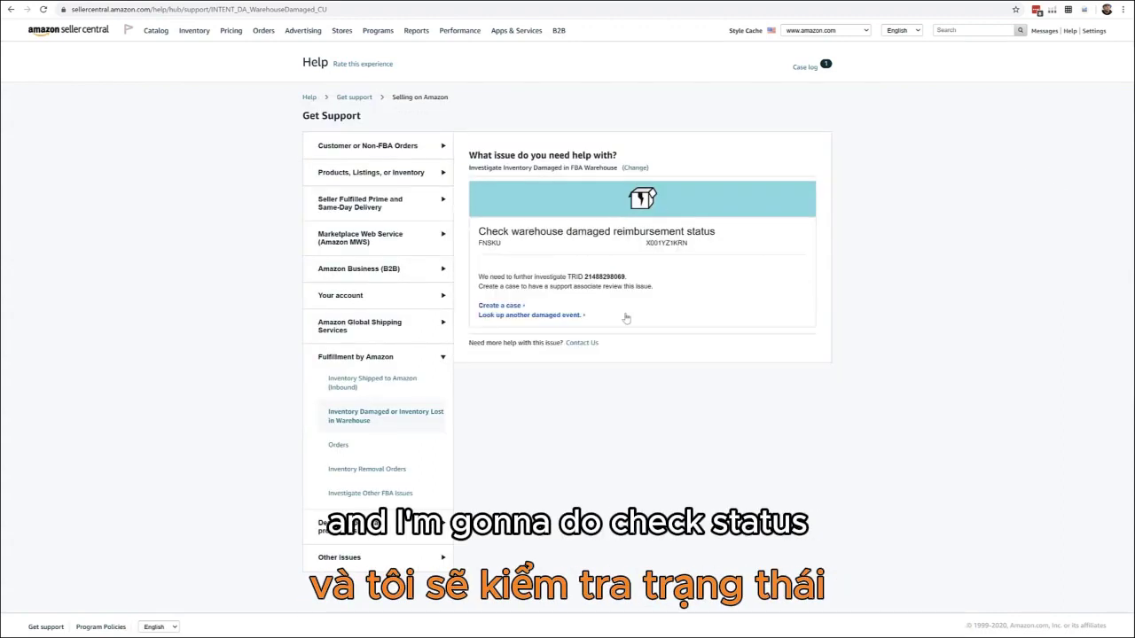
# - Review the status result for the damaged item and create a case to have a support associate investigate it
pyautogui.moveTo(488, 276); pyautogui.dragTo(628, 277)
pyautogui.click(494, 286)
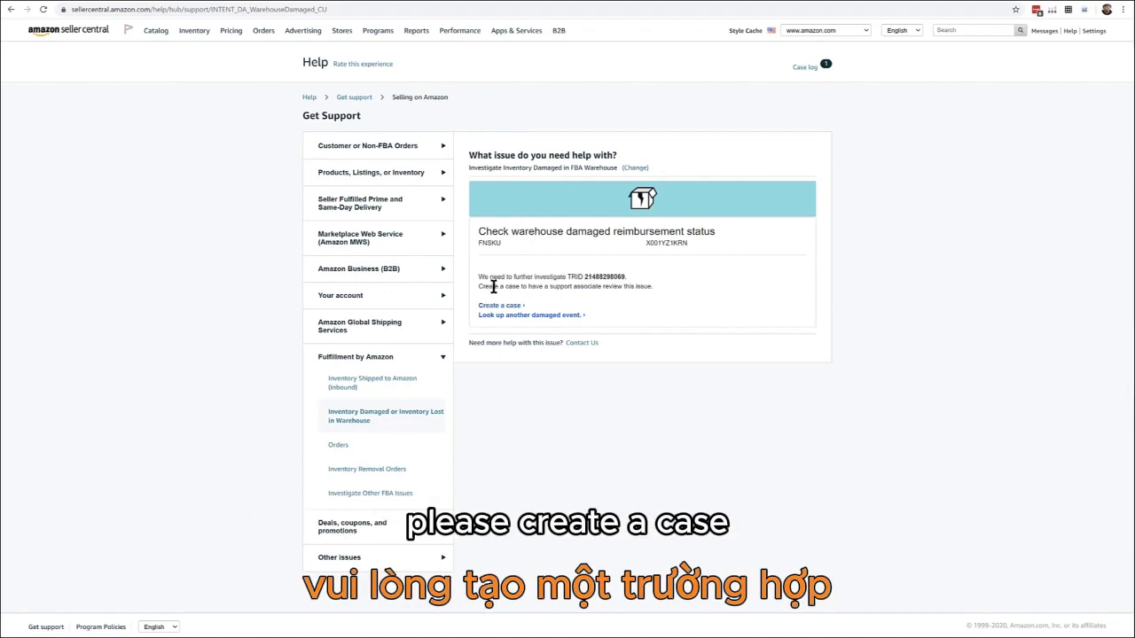
pyautogui.moveTo(493, 286); pyautogui.dragTo(657, 294)
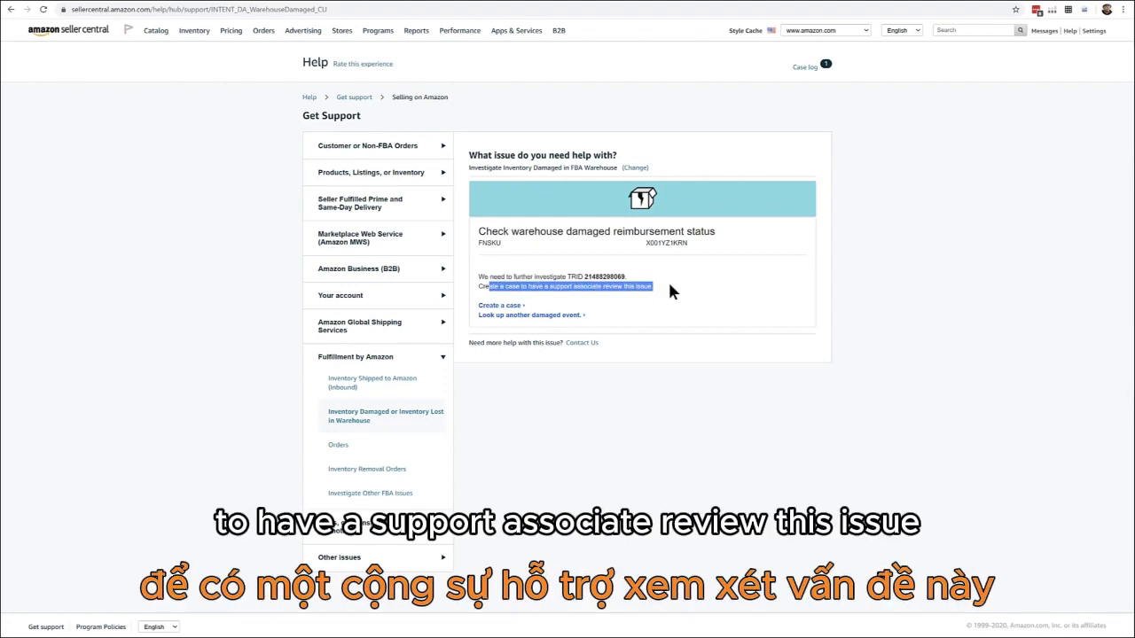
pyautogui.click(499, 305)
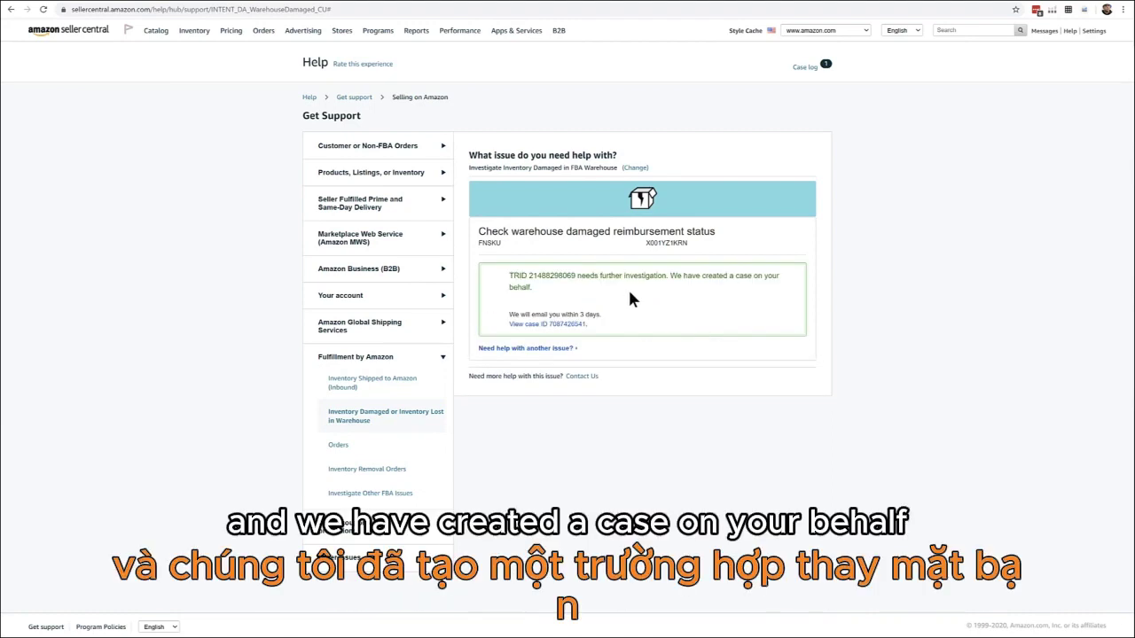
# - Start another damaged-inventory lookup and examine the transaction IDs in the Damaged_FBA-URI-SOCKS-W-L-PDOT-10P-2 text file
pyautogui.click(542, 349)
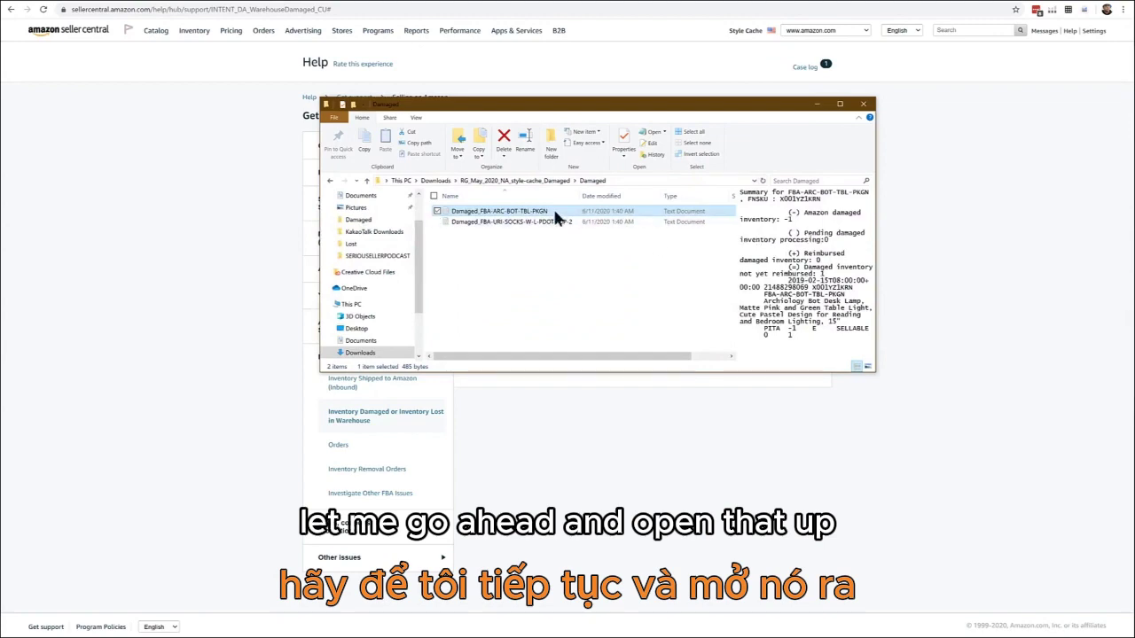
pyautogui.doubleClick(539, 222)
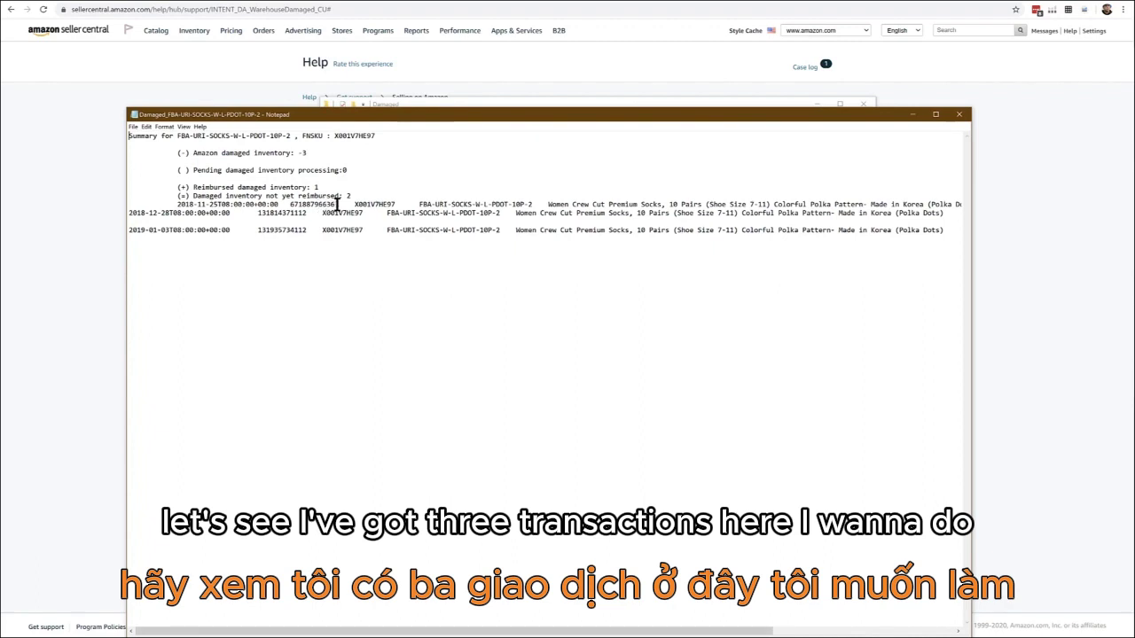
pyautogui.moveTo(334, 205); pyautogui.dragTo(289, 206)
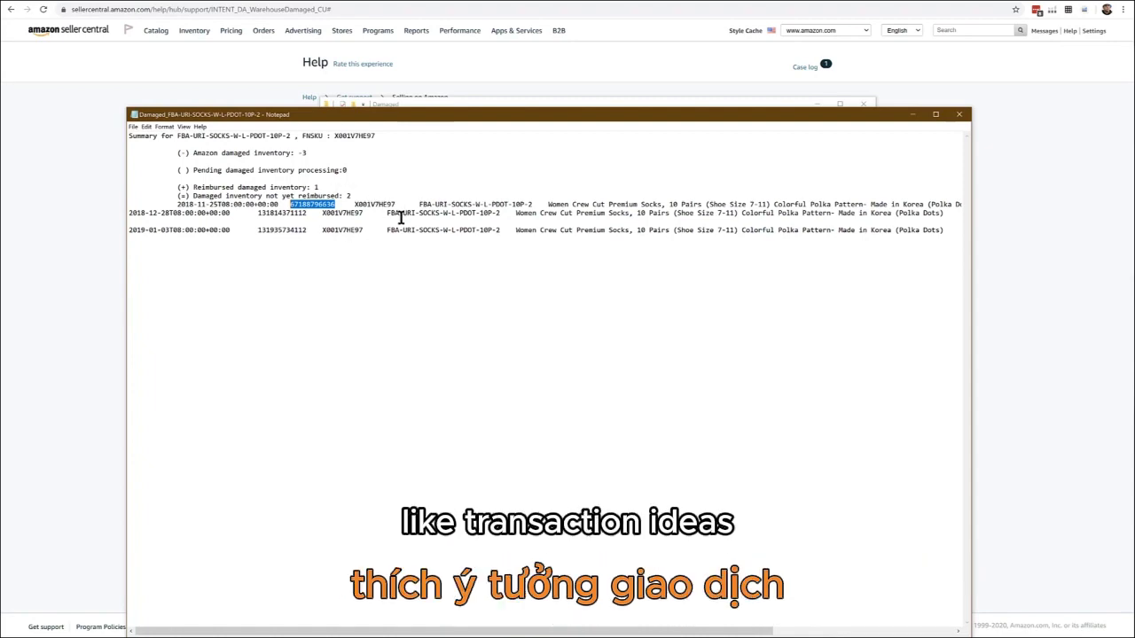
pyautogui.click(1054, 239)
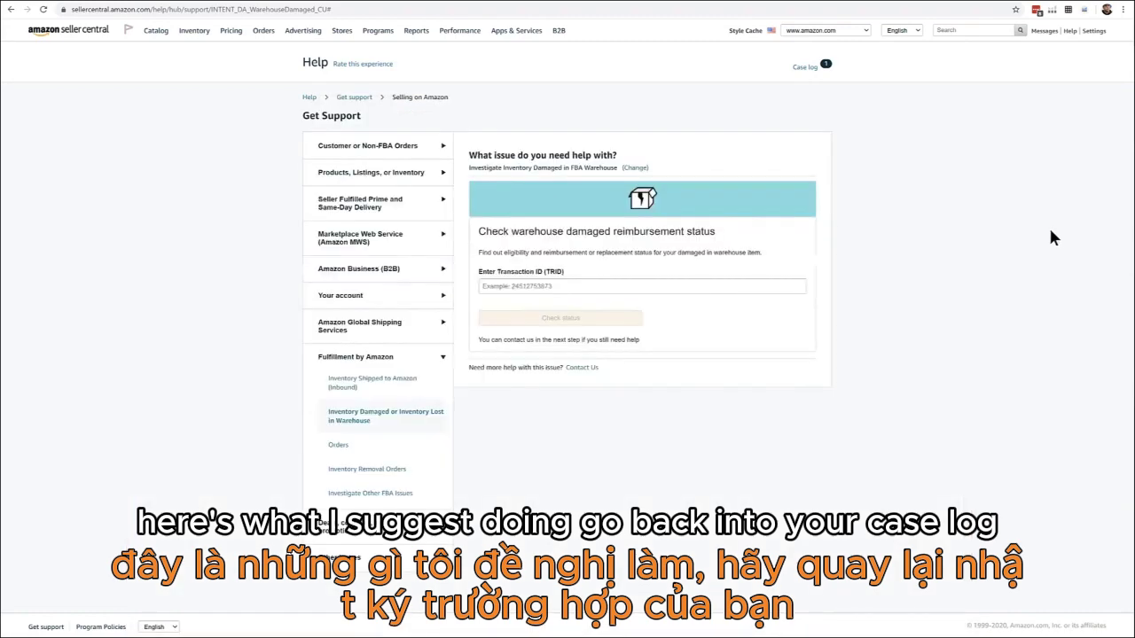
# - Open the Investigate Inventory Lost in FBA Warehouse case from the case log and start a reply
pyautogui.click(805, 67)
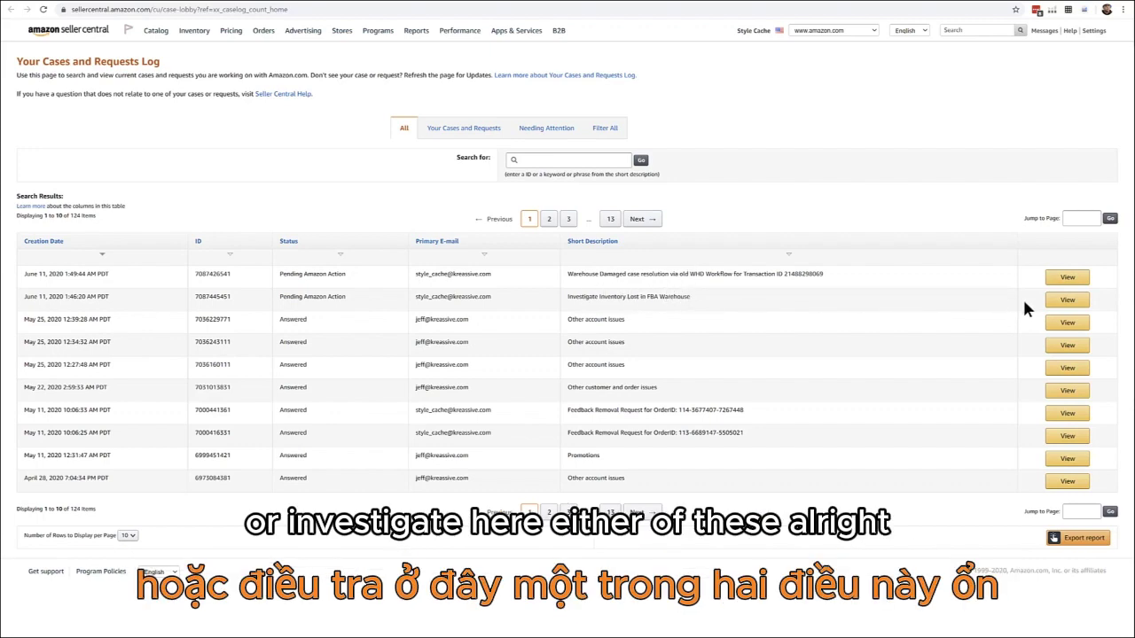
pyautogui.click(1067, 301)
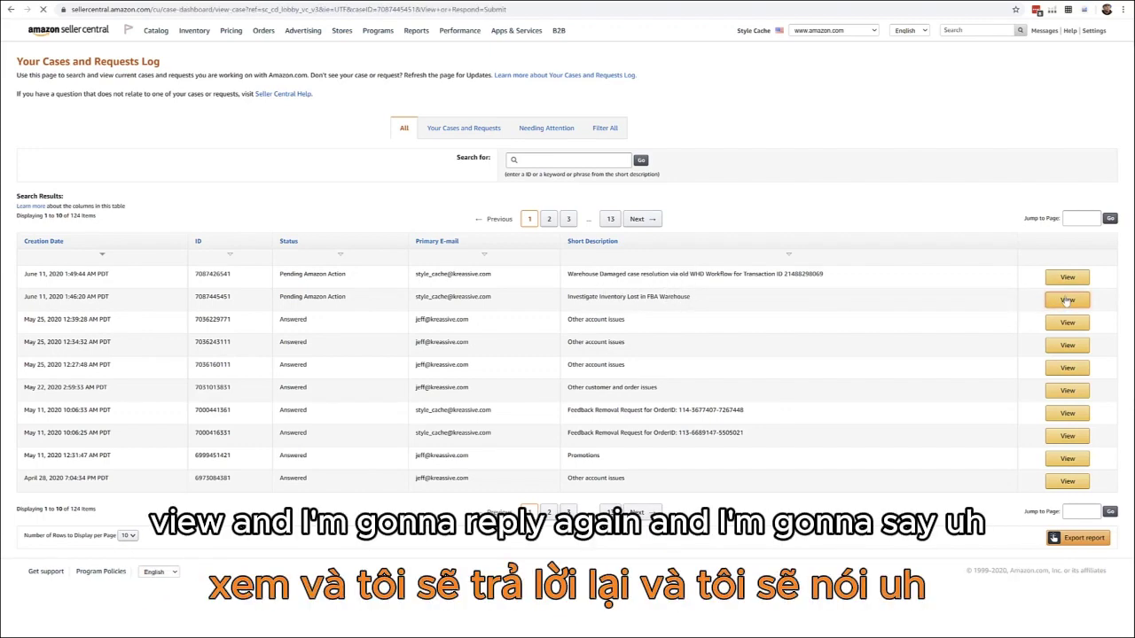
pyautogui.click(41, 109)
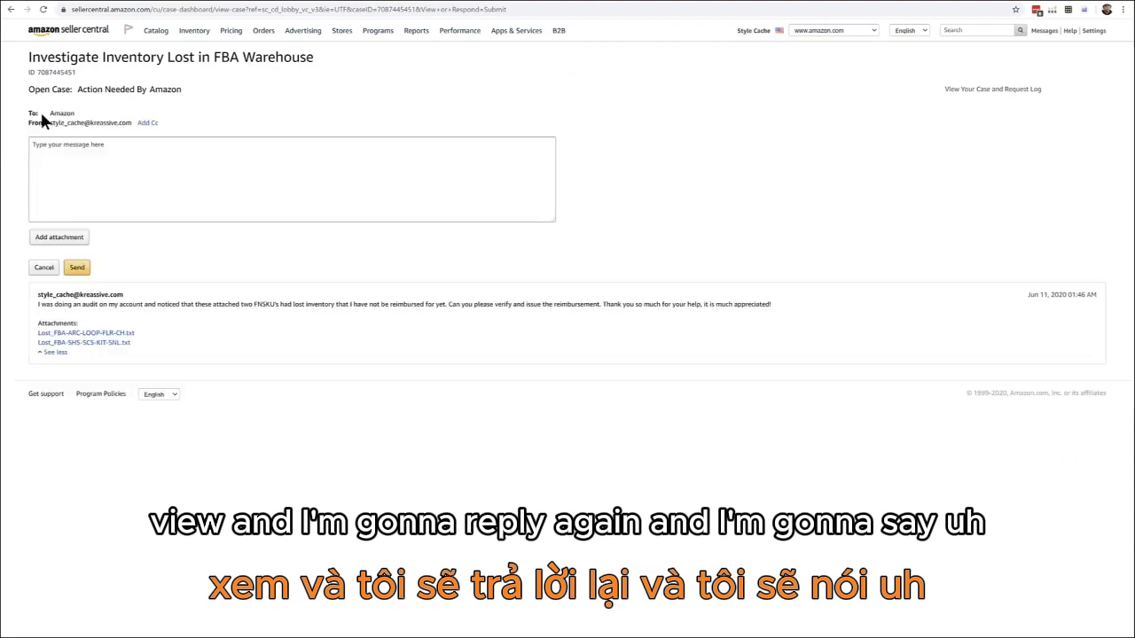
pyautogui.click(151, 183)
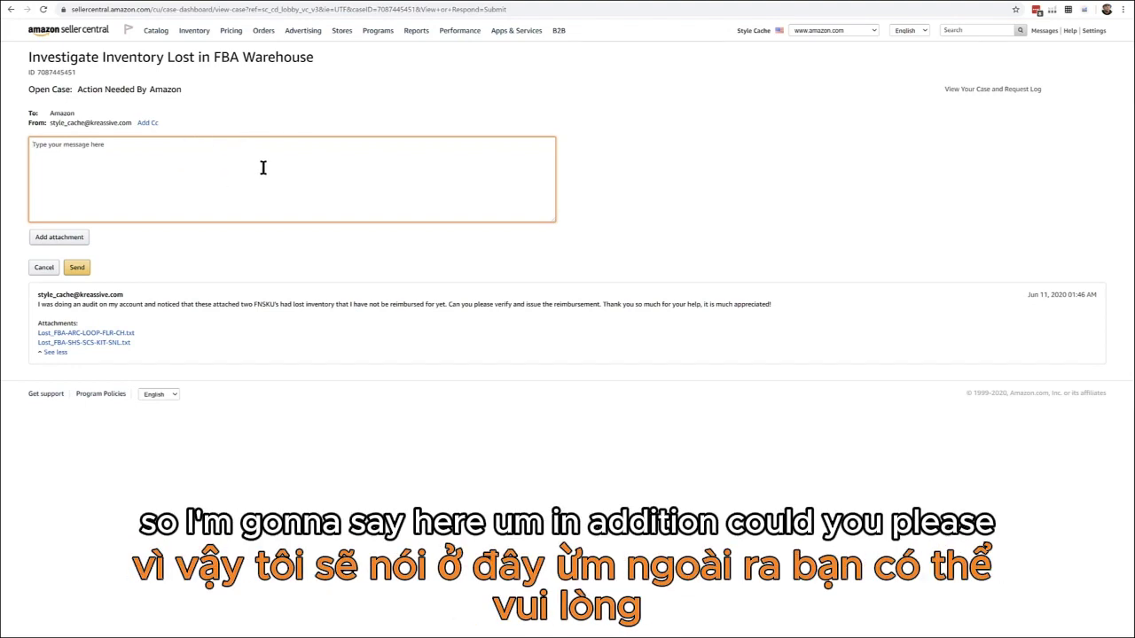
# - Write the reply "In addition, could you please check the attachment, because these products were damaged, and I have not been reimbursed yet. Thank you so much."
pyautogui.write('In addition, co')
pyautogui.write('uld you pla')
pyautogui.write('ase')
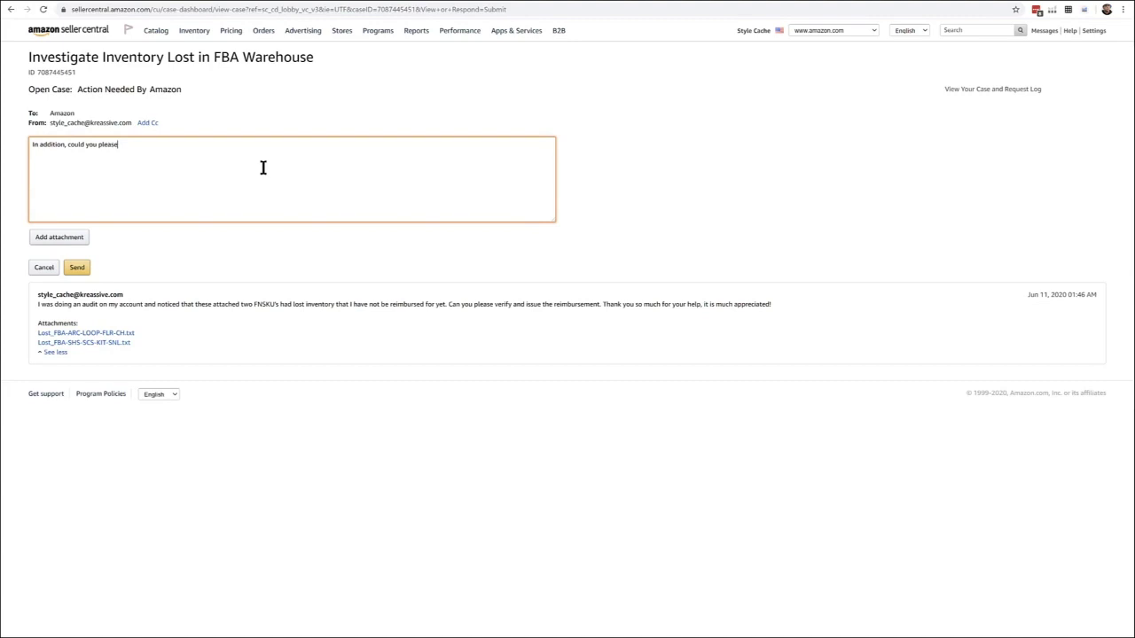
pyautogui.write(' check the attachmen')
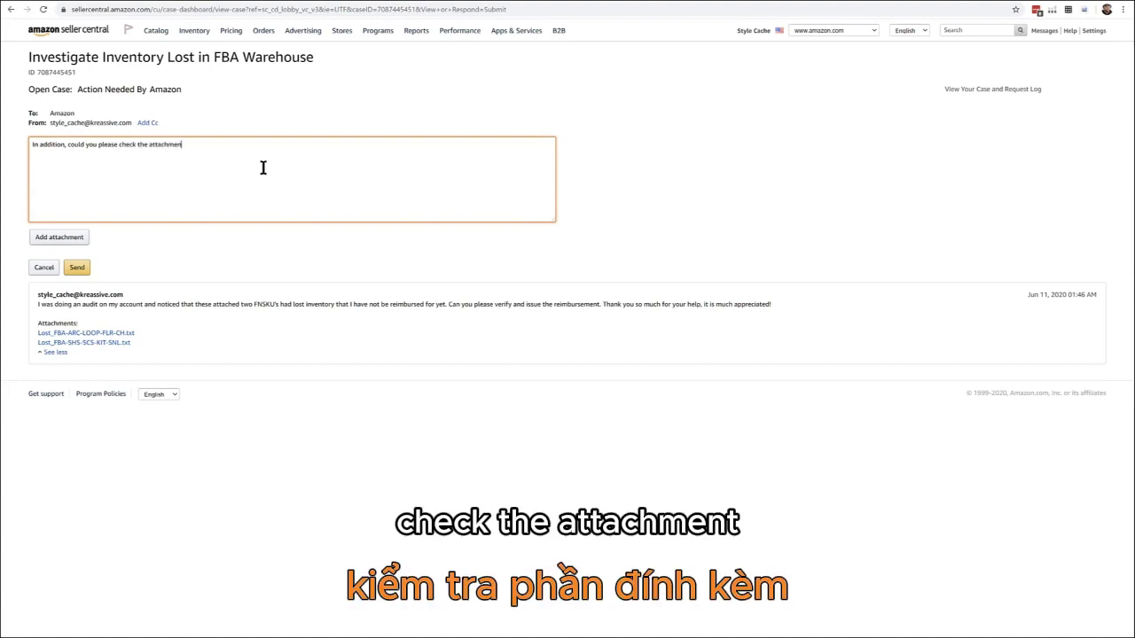
pyautogui.write('t, because these files')
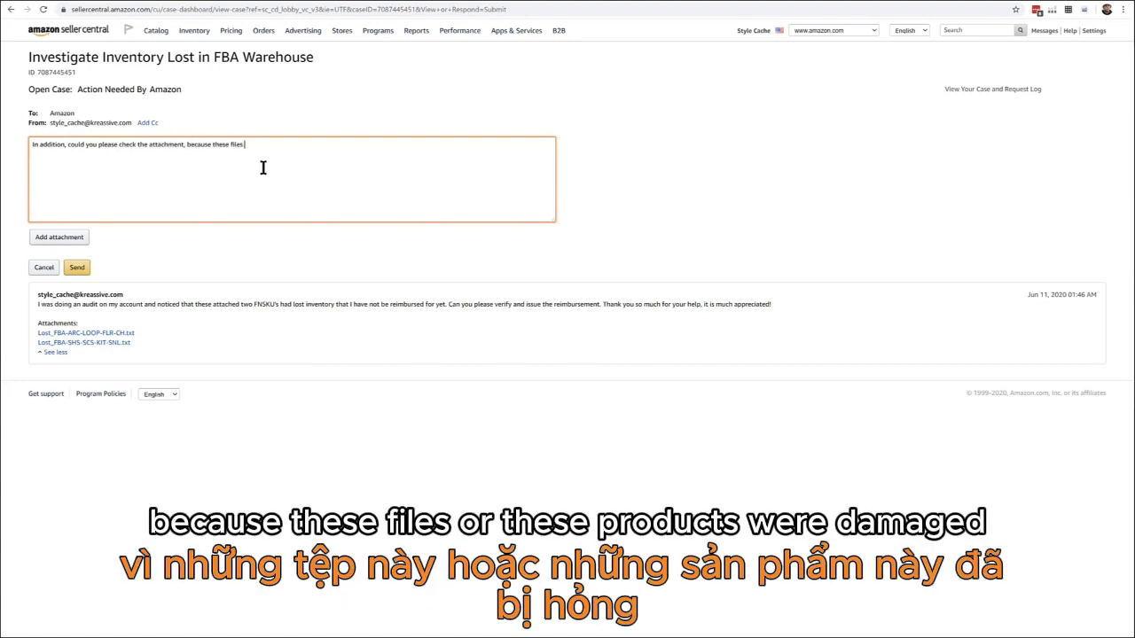
pyautogui.press('BackSpace')
pyautogui.write('products were damaged, and I h')
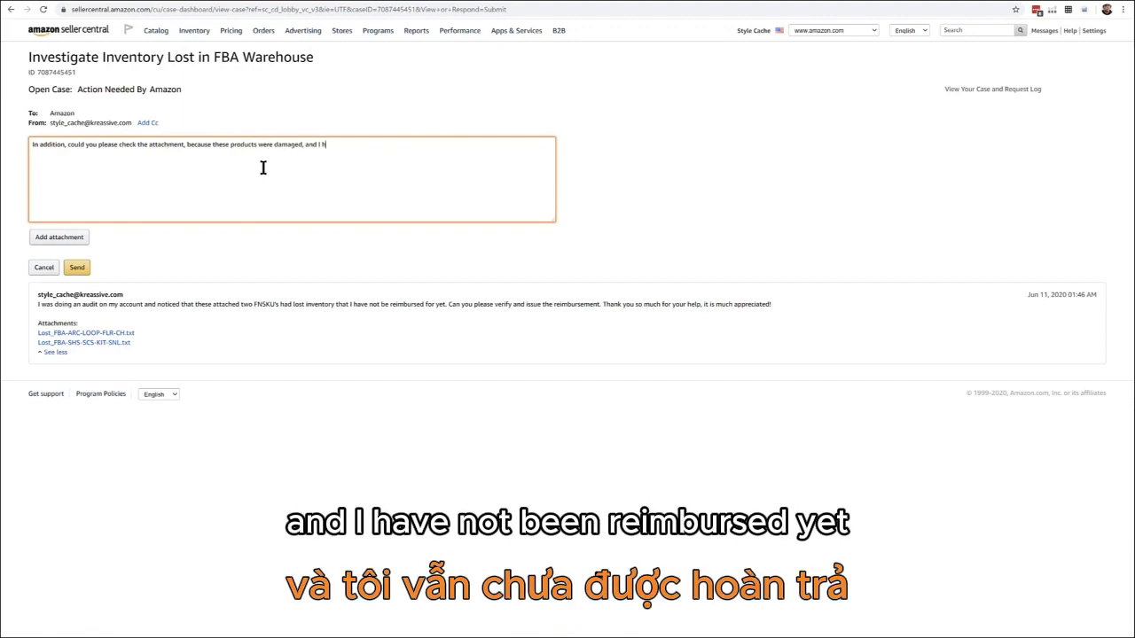
pyautogui.write('ave not been reimbursed yet.  ')
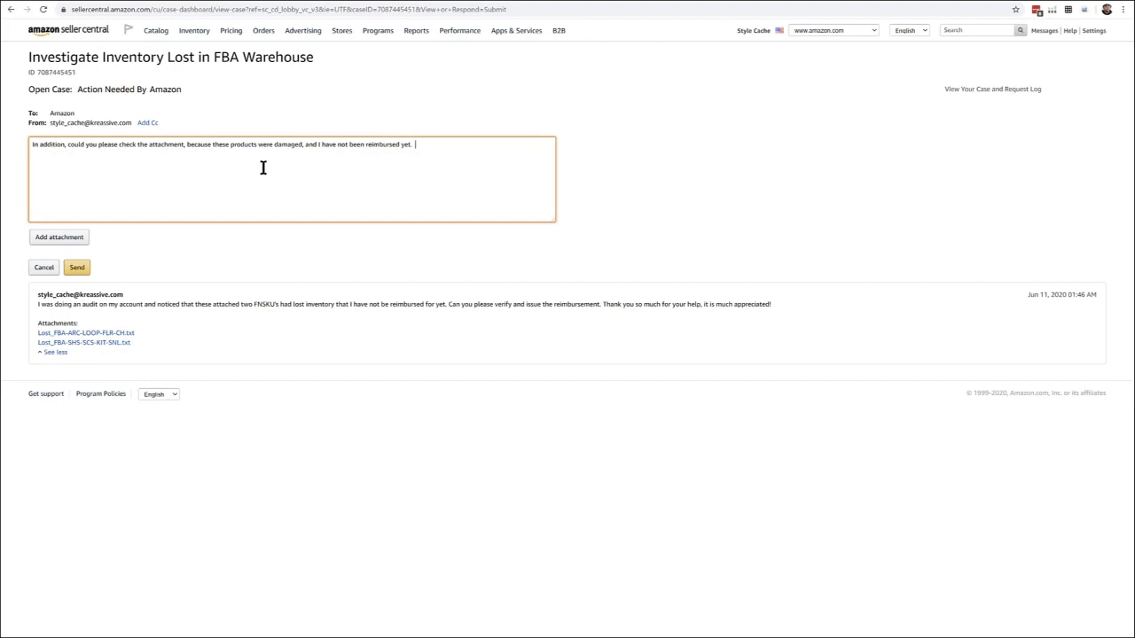
pyautogui.write('Thank you so ')
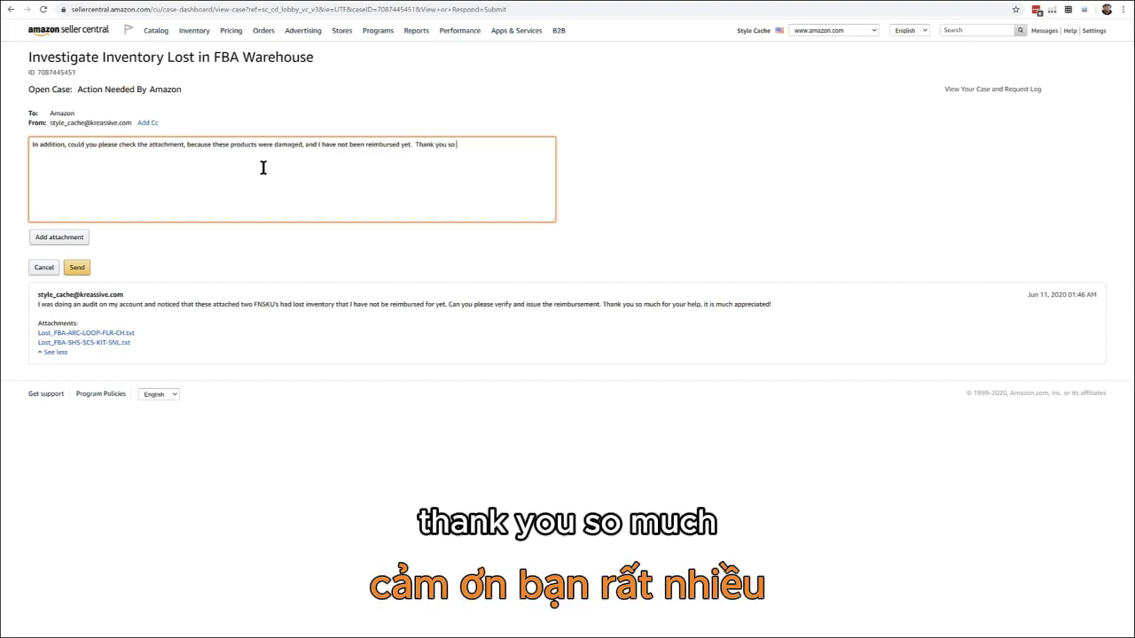
pyautogui.write('much.')
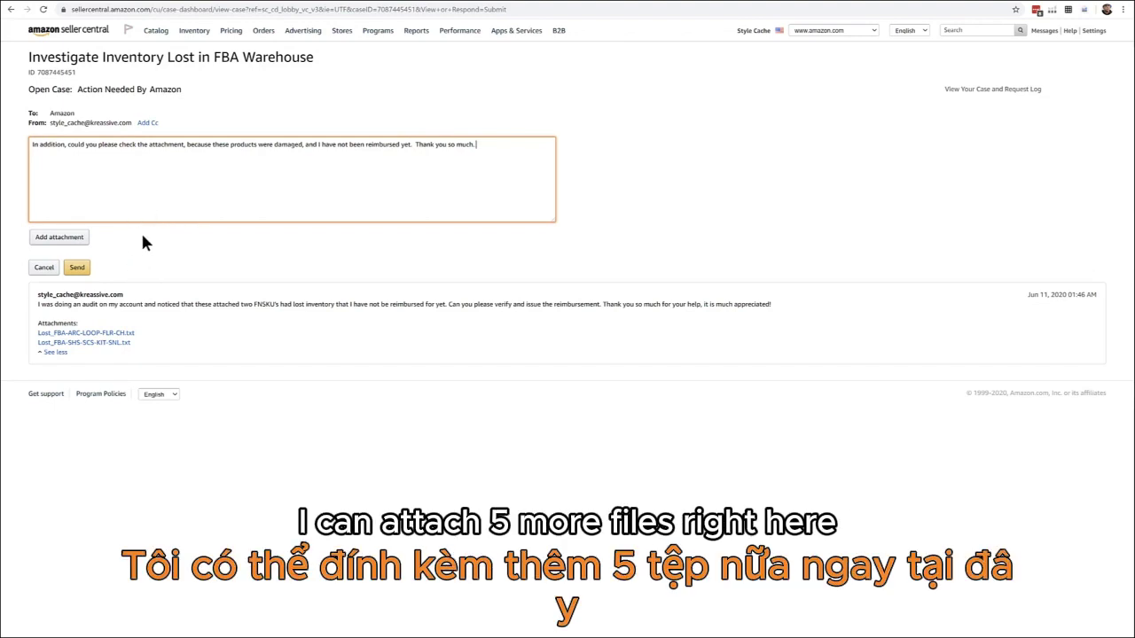
# - Attach the Damaged_FBA-URI-SOCKS-W-L-PDOT-10P-2 text file from the RG_May_2020_NA_style-cache_Damaged folder's Damaged subfolder to the reply and send it
pyautogui.click(86, 240)
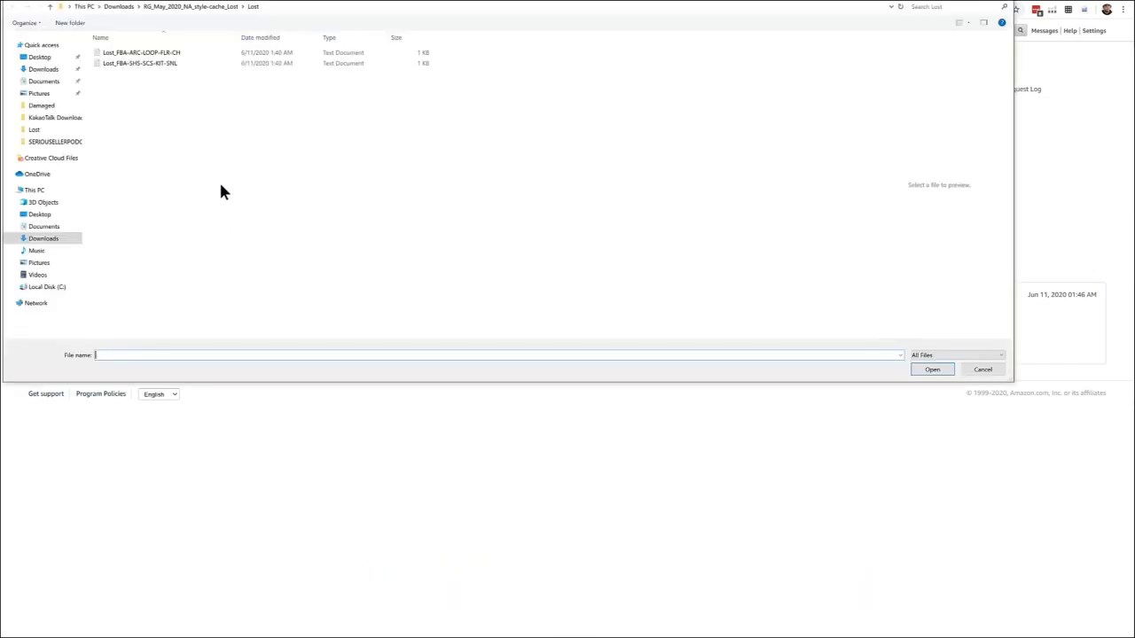
pyautogui.click(131, 7)
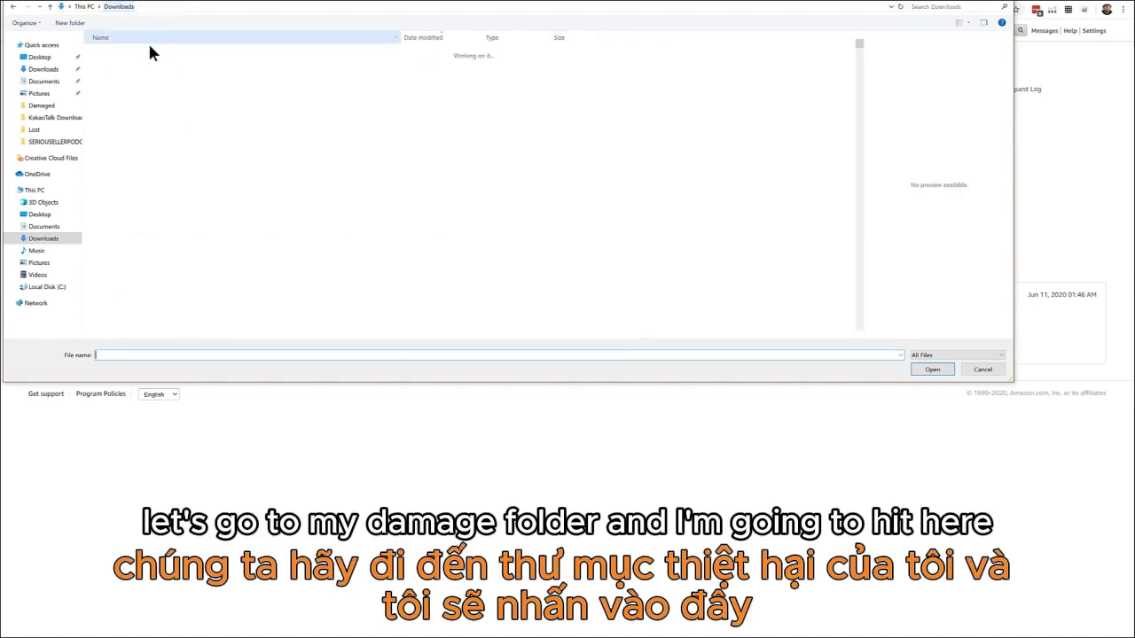
pyautogui.doubleClick(146, 65)
pyautogui.doubleClick(130, 53)
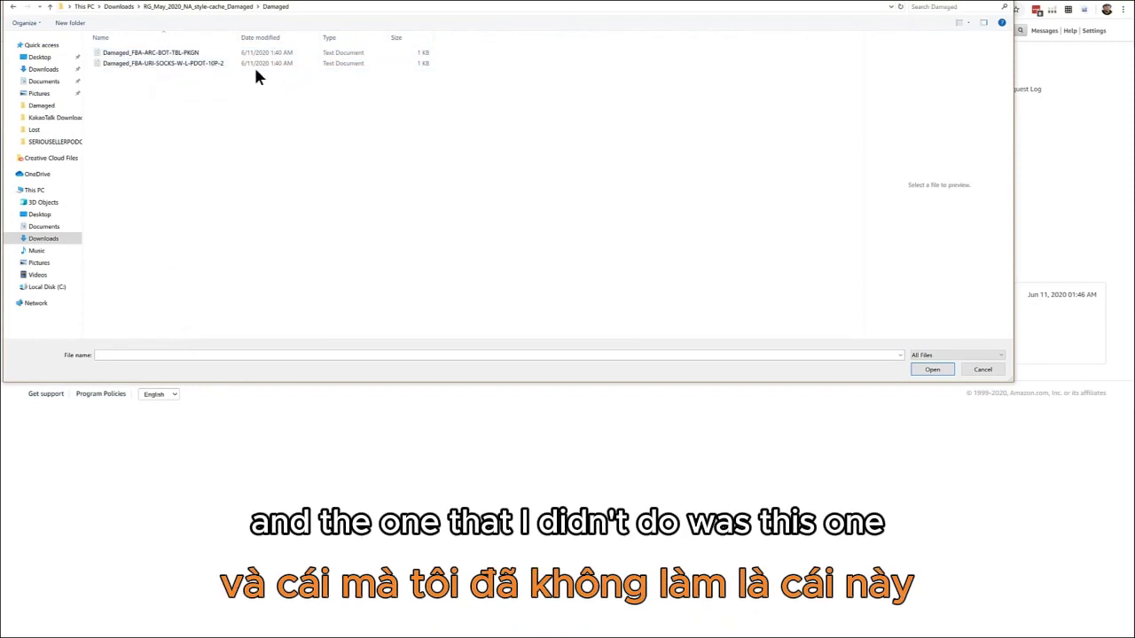
pyautogui.click(195, 64)
pyautogui.click(195, 65)
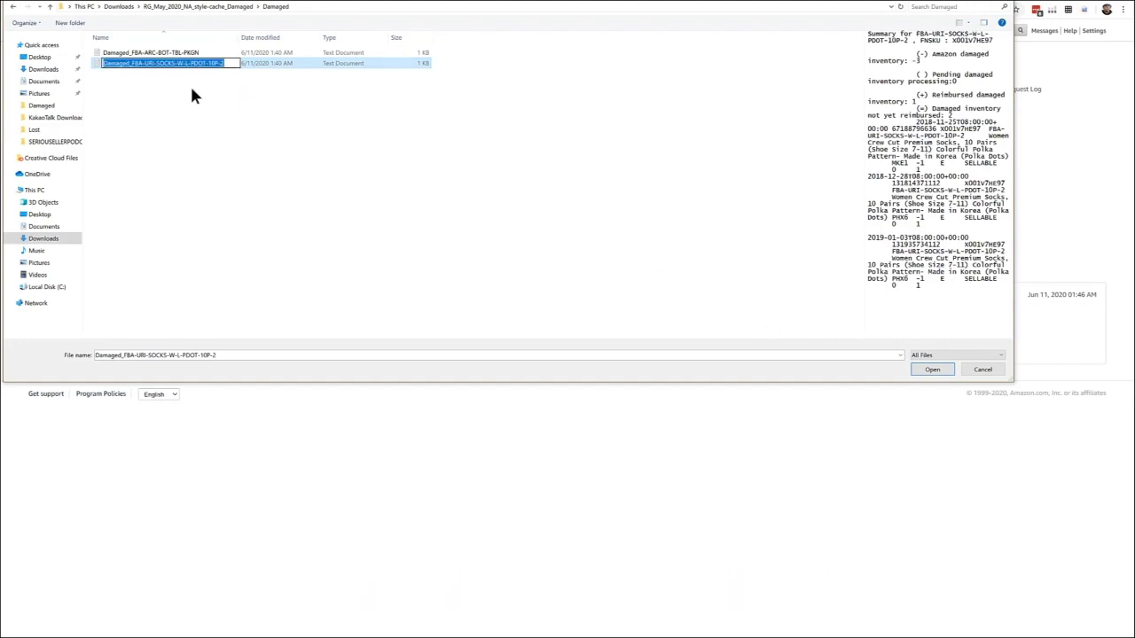
pyautogui.doubleClick(102, 62)
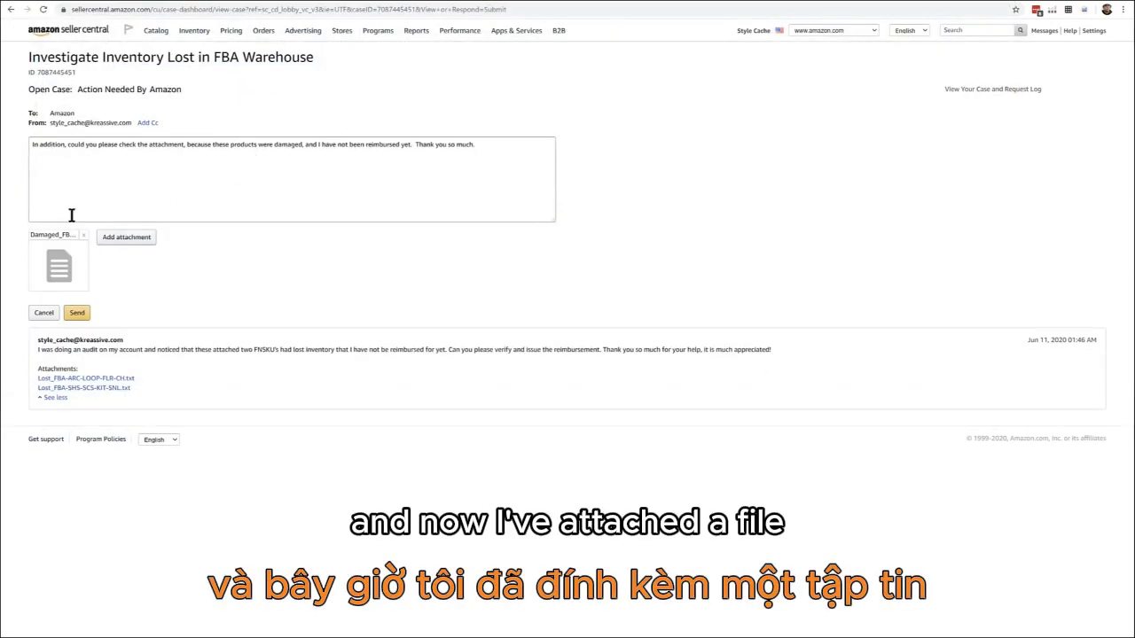
pyautogui.click(78, 313)
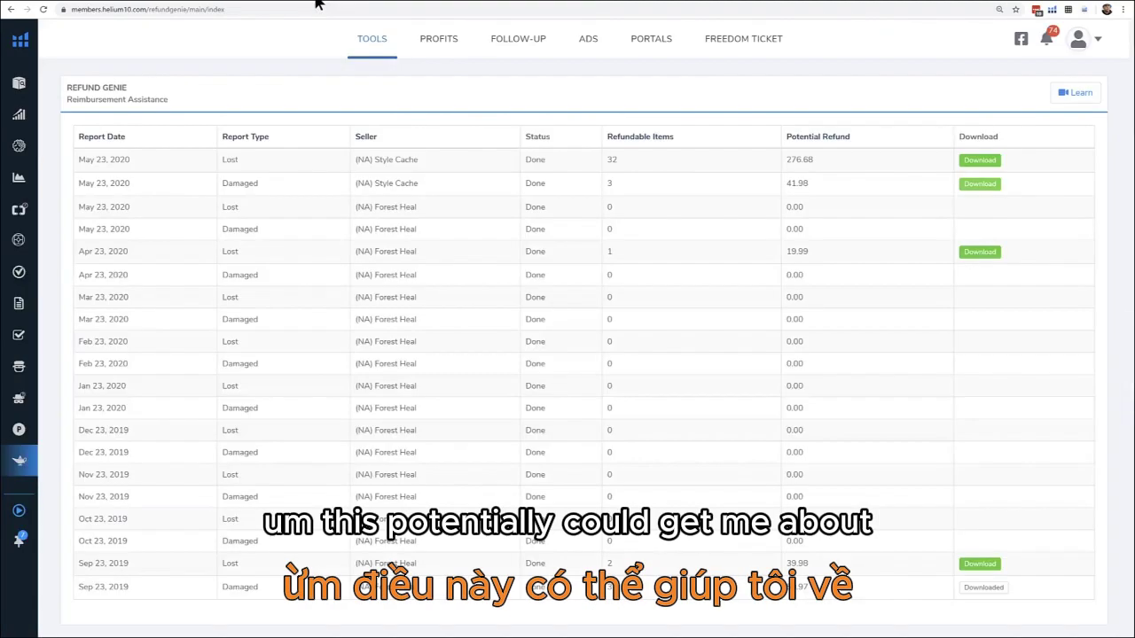
# - Switch to the Helium 10 Refund Genie report list and review the potential refunds for the Style Cache reports
pyautogui.click(317, 5)
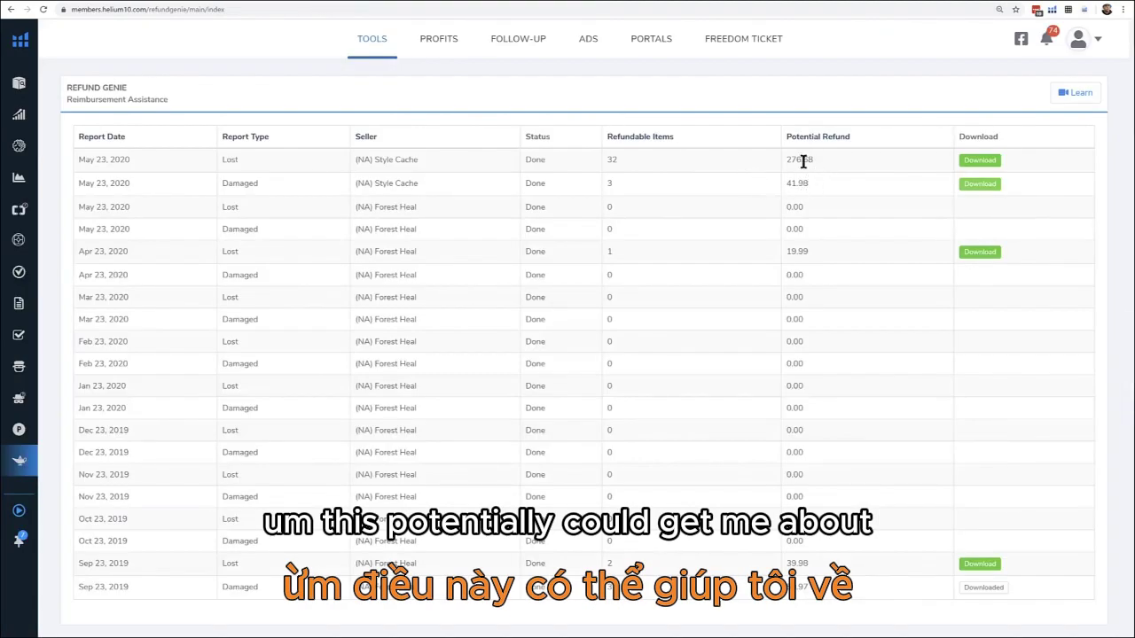